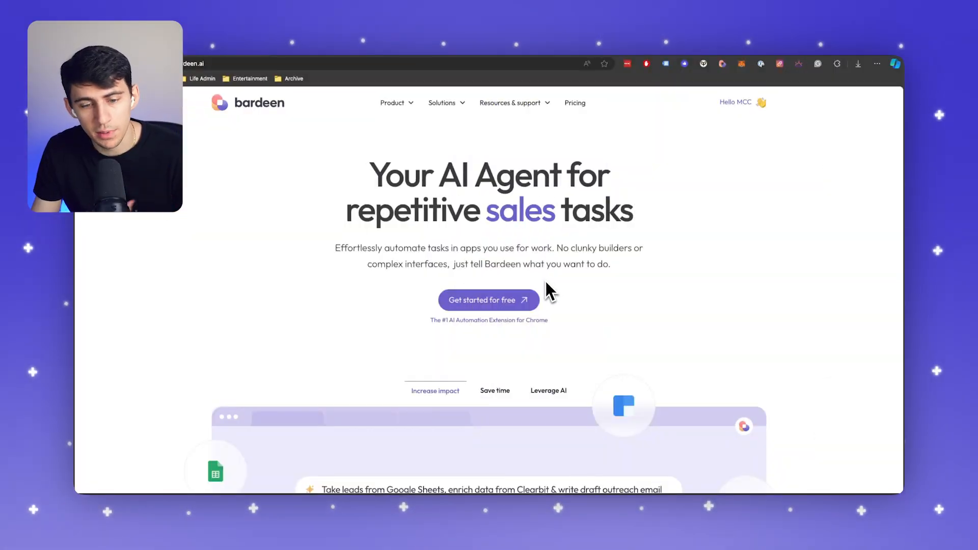
Step: Pin the Bardeen extension to the Edge toolbar and launch the Bardeen app from it
{"action": "left_click", "coordinate": [501, 300]}
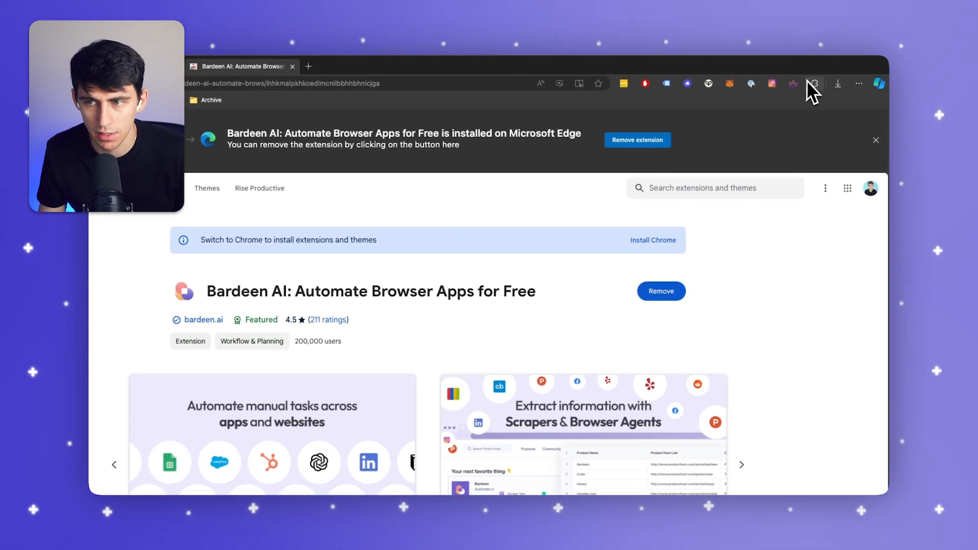
{"action": "left_click", "coordinate": [816, 84]}
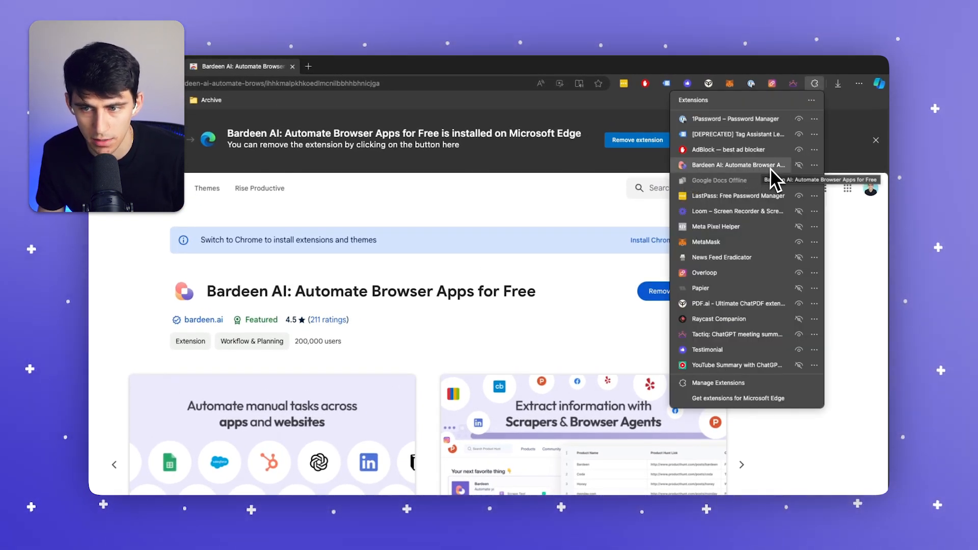
{"action": "left_click", "coordinate": [798, 166]}
{"action": "left_click", "coordinate": [793, 83]}
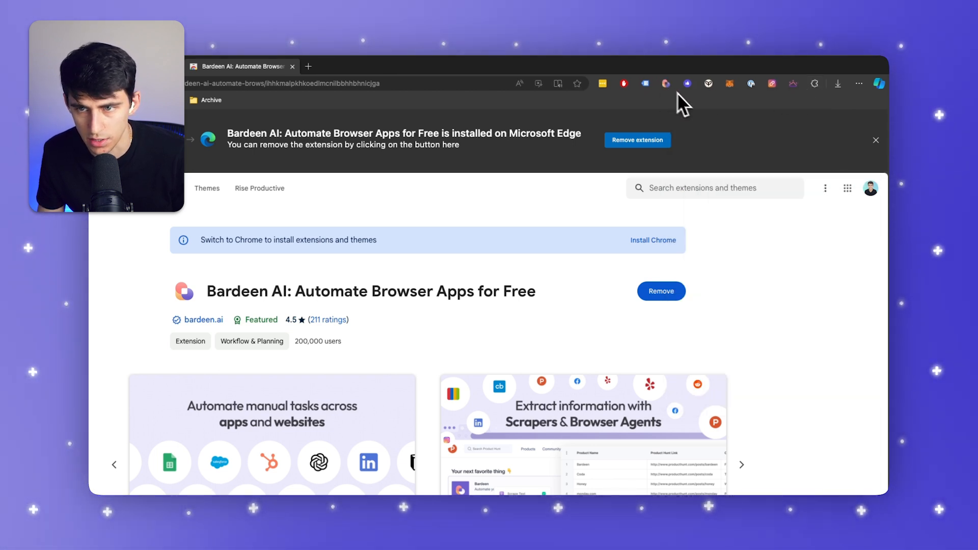
{"action": "left_click", "coordinate": [662, 84]}
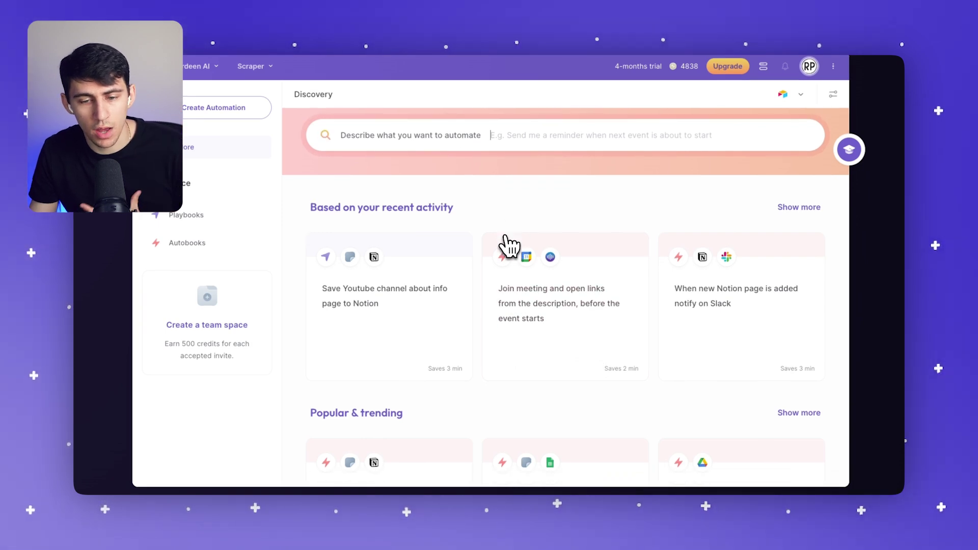
{"action": "scroll", "coordinate": [509, 246], "scroll_direction": "down", "scroll_amount": 1}
{"action": "scroll", "coordinate": [467, 222], "scroll_direction": "up", "scroll_amount": 1}
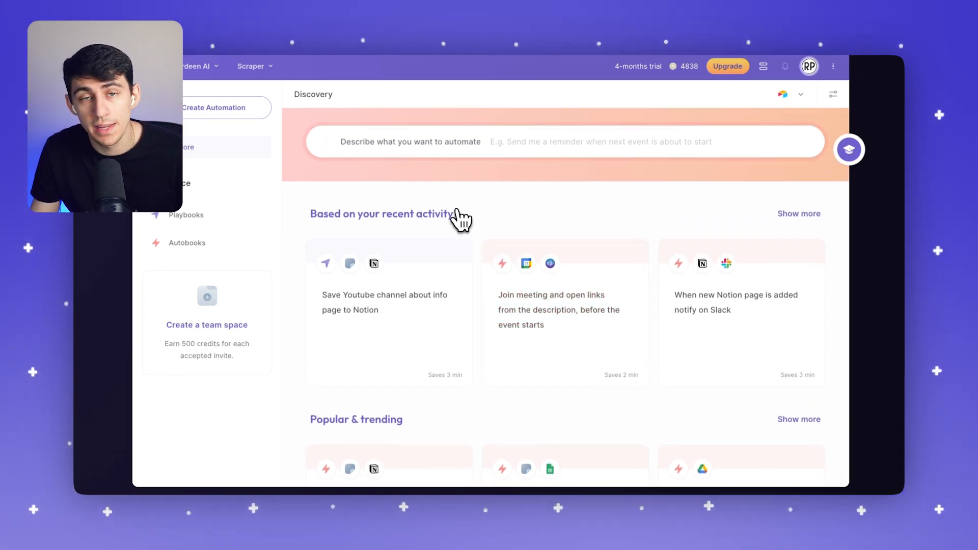
{"action": "scroll", "coordinate": [464, 220], "scroll_direction": "down", "scroll_amount": 1}
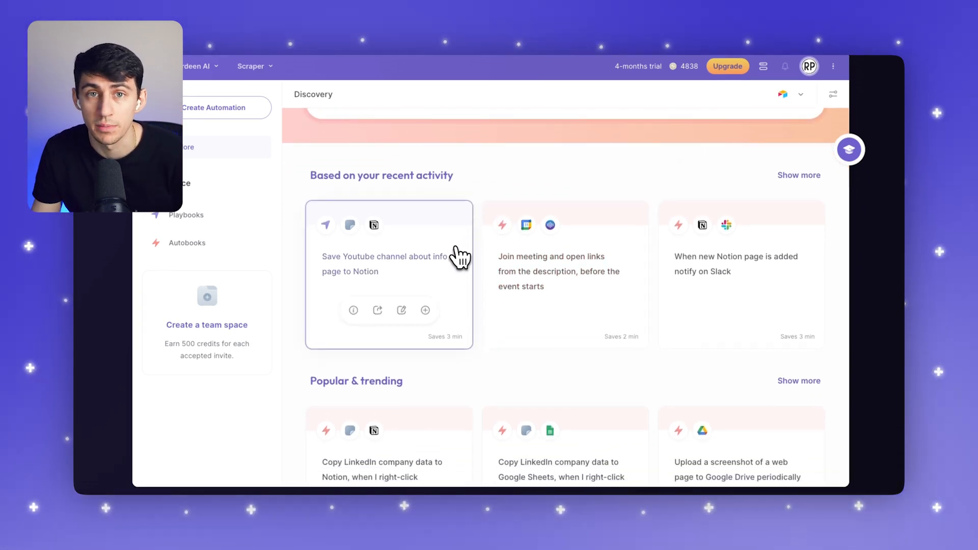
{"action": "scroll", "coordinate": [456, 264], "scroll_direction": "down", "scroll_amount": 2}
{"action": "scroll", "coordinate": [457, 263], "scroll_direction": "down", "scroll_amount": 1}
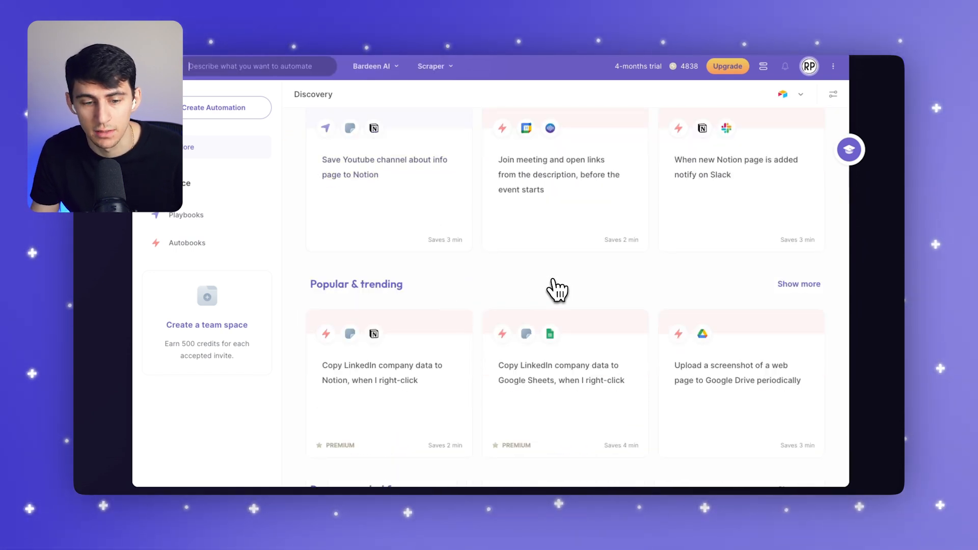
{"action": "scroll", "coordinate": [559, 290], "scroll_direction": "down", "scroll_amount": 2}
{"action": "scroll", "coordinate": [596, 295], "scroll_direction": "down", "scroll_amount": 3}
{"action": "scroll", "coordinate": [607, 299], "scroll_direction": "down", "scroll_amount": 3}
{"action": "scroll", "coordinate": [573, 321], "scroll_direction": "down", "scroll_amount": 3}
{"action": "scroll", "coordinate": [577, 344], "scroll_direction": "down", "scroll_amount": 2}
{"action": "scroll", "coordinate": [581, 357], "scroll_direction": "down", "scroll_amount": 2}
{"action": "scroll", "coordinate": [612, 322], "scroll_direction": "down", "scroll_amount": 2}
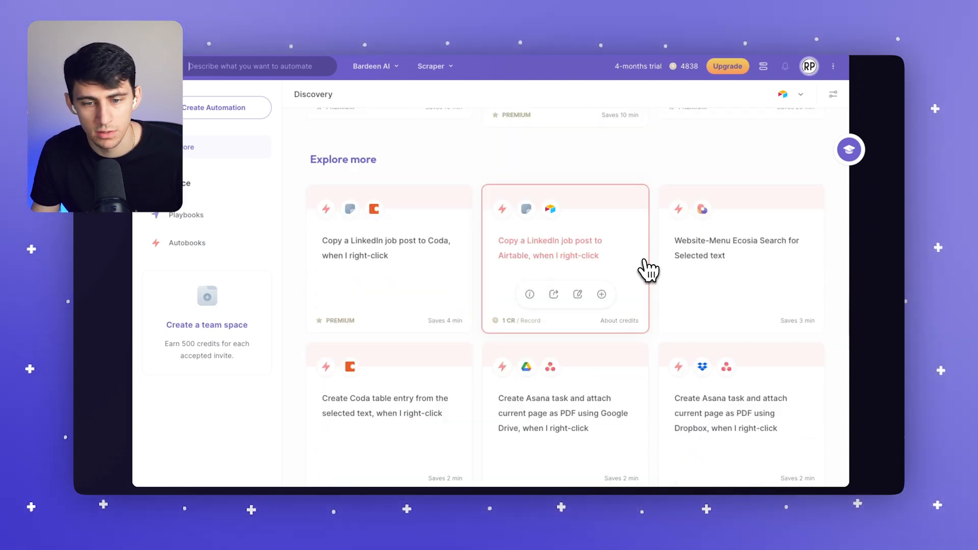
{"action": "scroll", "coordinate": [648, 269], "scroll_direction": "down", "scroll_amount": 3}
{"action": "scroll", "coordinate": [642, 275], "scroll_direction": "down", "scroll_amount": 3}
{"action": "scroll", "coordinate": [635, 282], "scroll_direction": "down", "scroll_amount": 3}
{"action": "scroll", "coordinate": [628, 287], "scroll_direction": "down", "scroll_amount": 2}
{"action": "scroll", "coordinate": [628, 287], "scroll_direction": "down", "scroll_amount": 1}
{"action": "scroll", "coordinate": [629, 287], "scroll_direction": "up", "scroll_amount": 5}
{"action": "scroll", "coordinate": [619, 252], "scroll_direction": "up", "scroll_amount": 2}
{"action": "scroll", "coordinate": [636, 265], "scroll_direction": "up", "scroll_amount": 3}
{"action": "scroll", "coordinate": [636, 270], "scroll_direction": "up", "scroll_amount": 3}
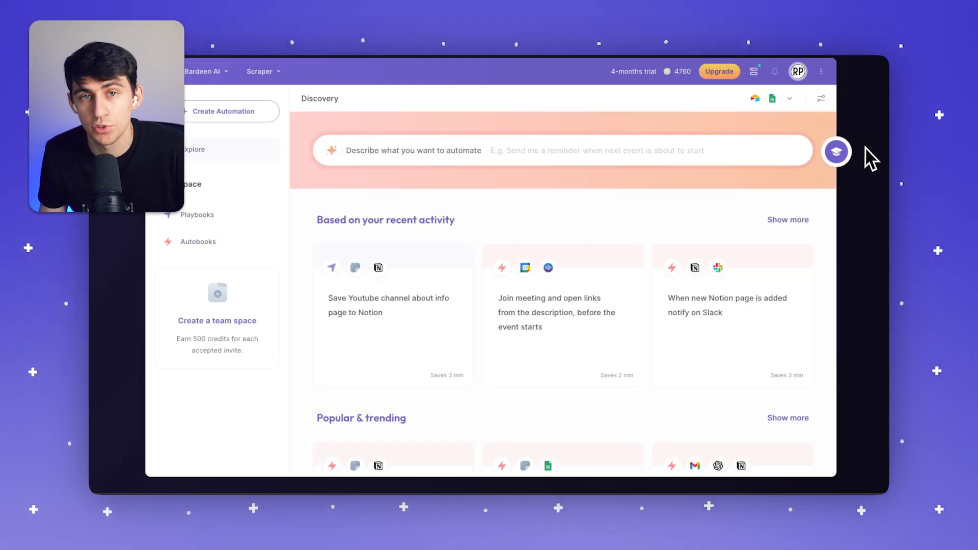
Step: Generate an automation from the Magic Box request to email me when a meeting is about to start
{"action": "left_click", "coordinate": [704, 152]}
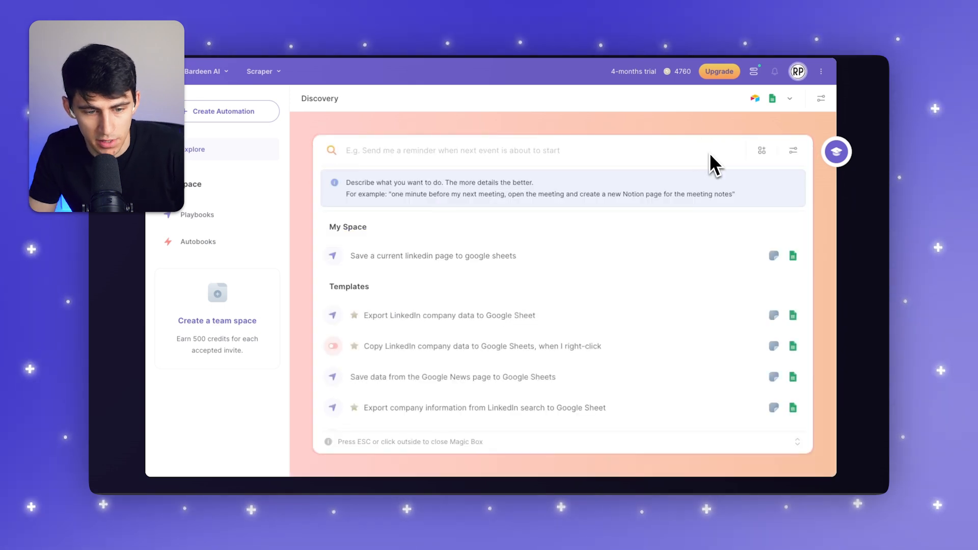
{"action": "type", "text": "Send me"}
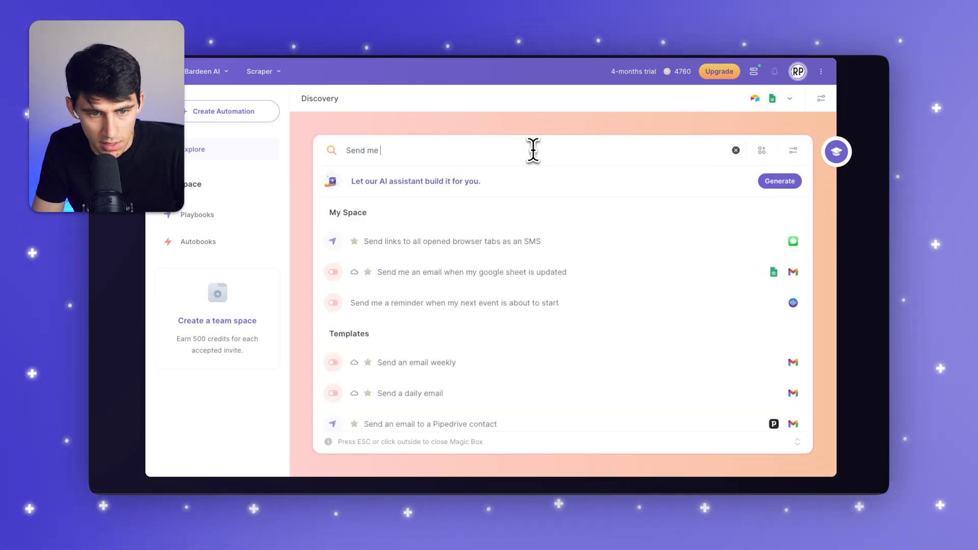
{"action": "type", "text": " an email when my meeting is about to start"}
{"action": "left_click", "coordinate": [778, 181]}
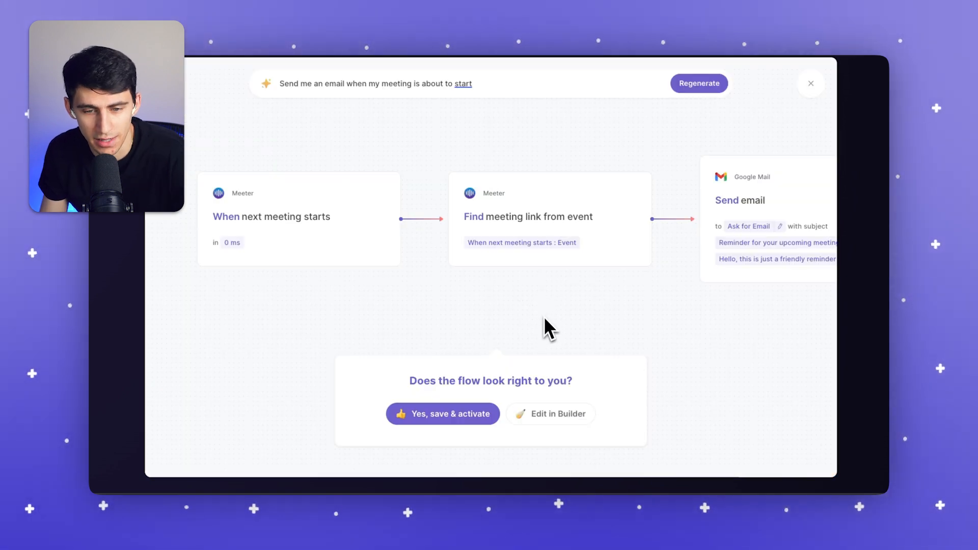
{"action": "left_click_drag", "start_coordinate": [593, 321], "coordinate": [458, 321]}
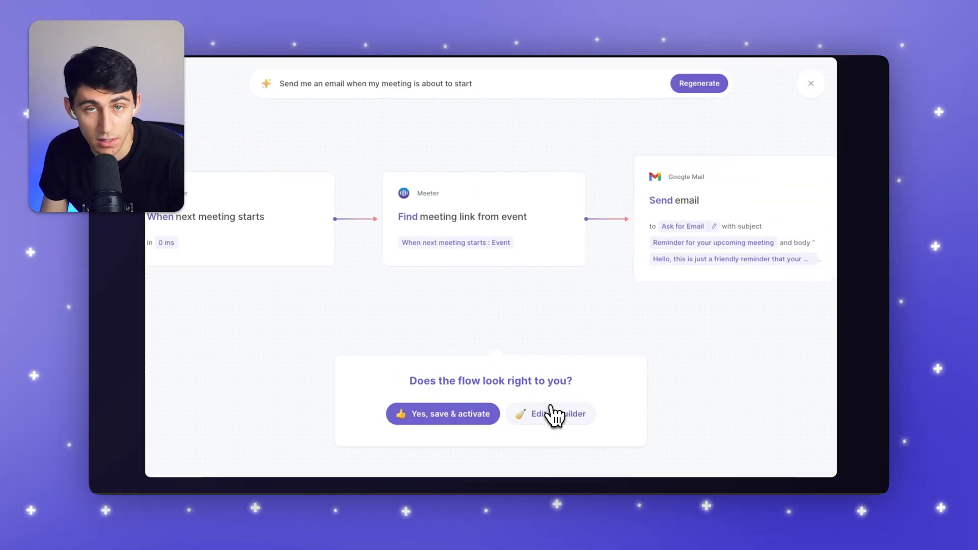
Step: Save and activate the generated 'Send me an email when my meeting is about to start' autobook
{"action": "left_click", "coordinate": [450, 415]}
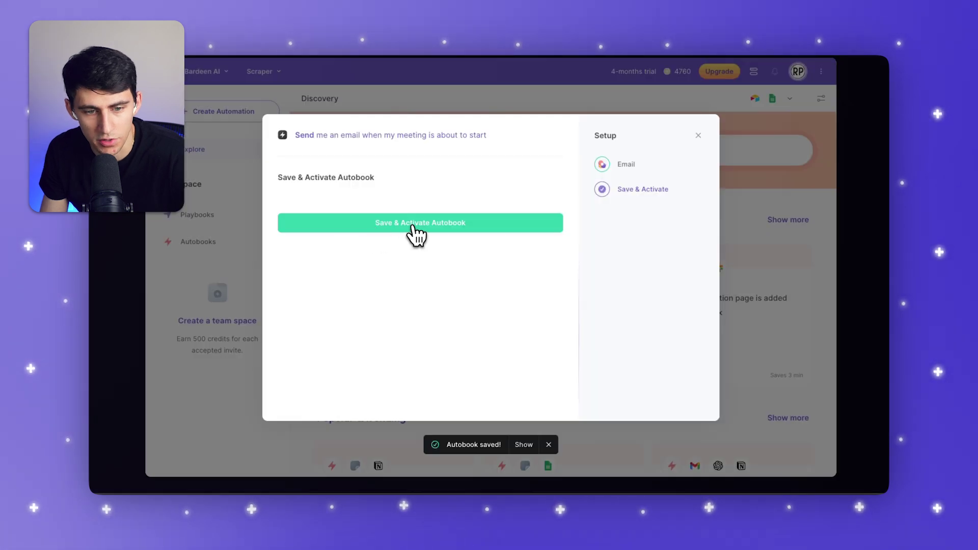
{"action": "left_click", "coordinate": [416, 226]}
{"action": "left_click", "coordinate": [612, 209]}
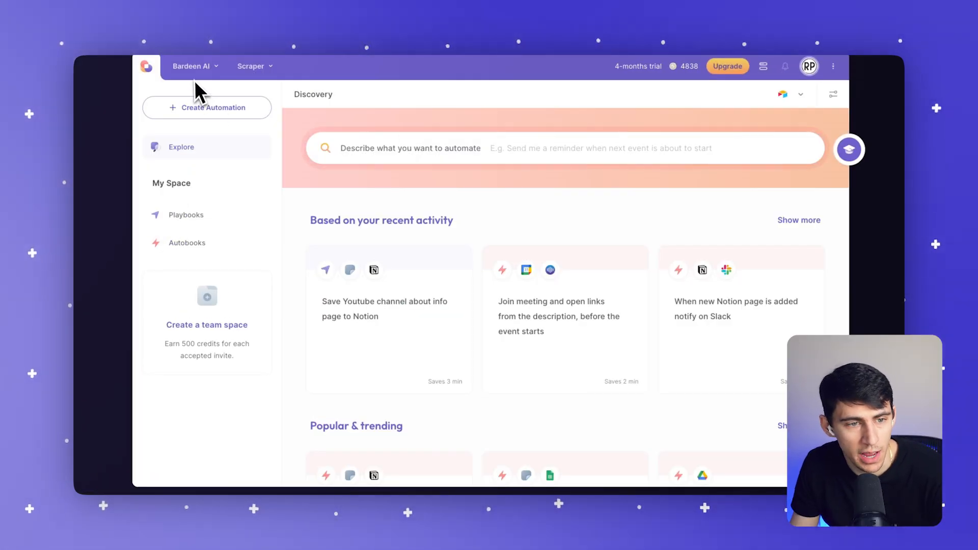
{"action": "left_click", "coordinate": [198, 67]}
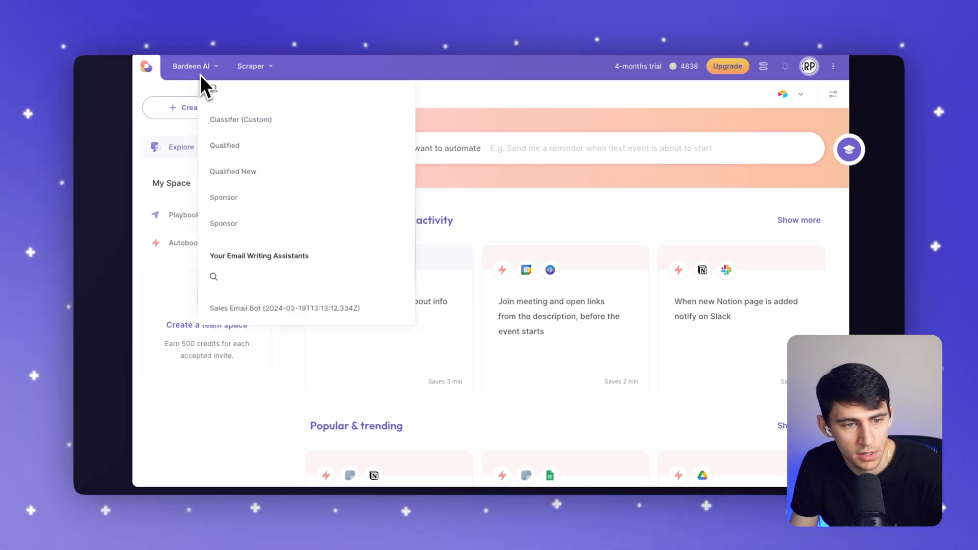
{"action": "scroll", "coordinate": [225, 120], "scroll_direction": "up", "scroll_amount": 3}
{"action": "scroll", "coordinate": [229, 127], "scroll_direction": "up", "scroll_amount": 2}
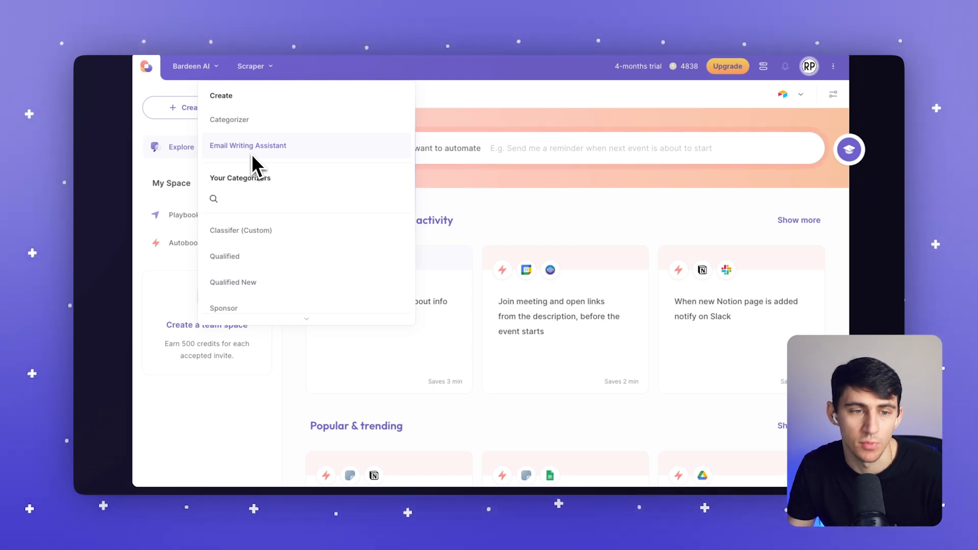
{"action": "left_click", "coordinate": [252, 65]}
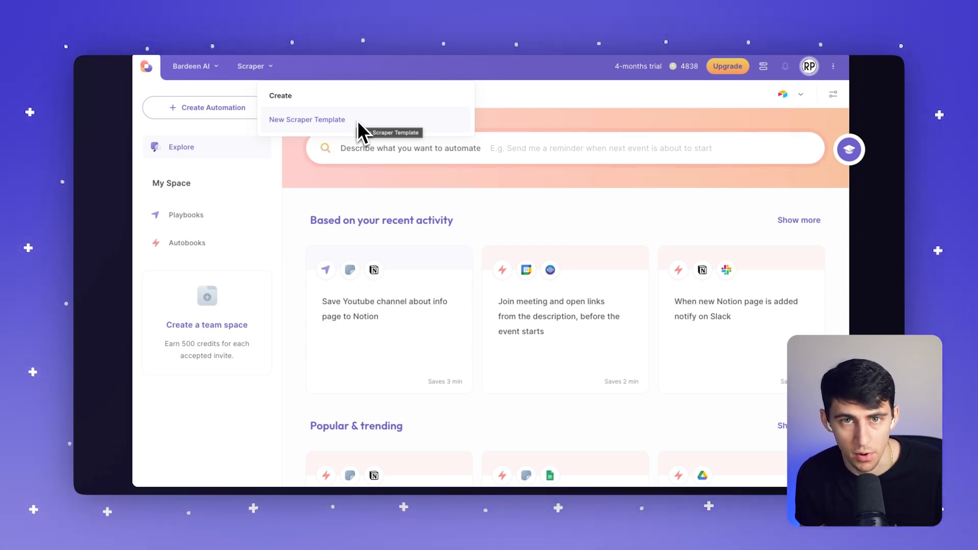
Step: View the Playbooks list and peek at the options menu of the 'Find my dream job' playbook
{"action": "left_click", "coordinate": [186, 214]}
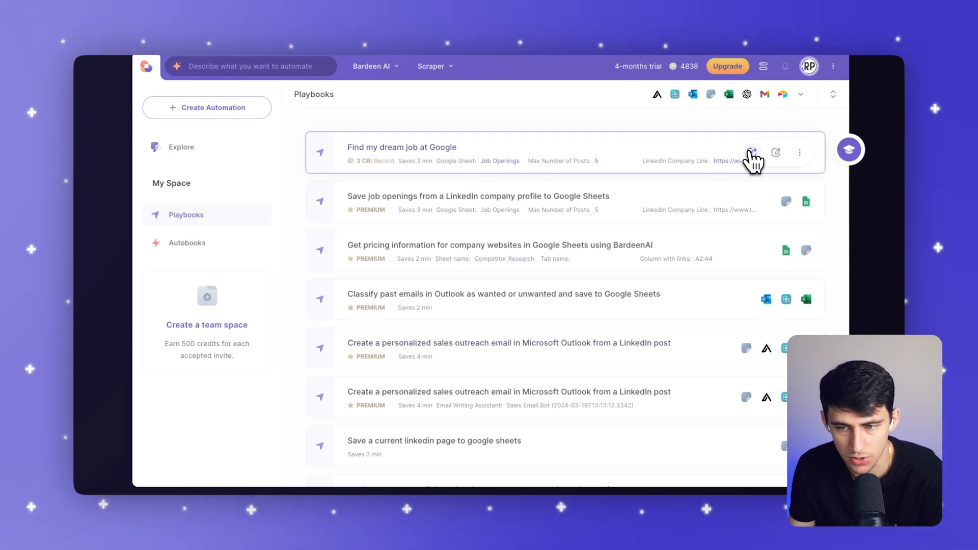
{"action": "left_click", "coordinate": [800, 153]}
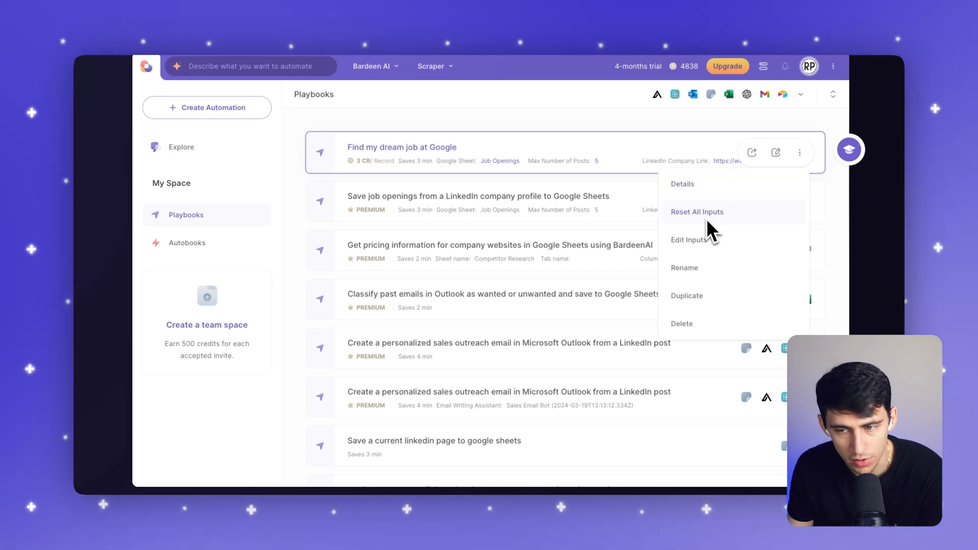
{"action": "left_click", "coordinate": [798, 155]}
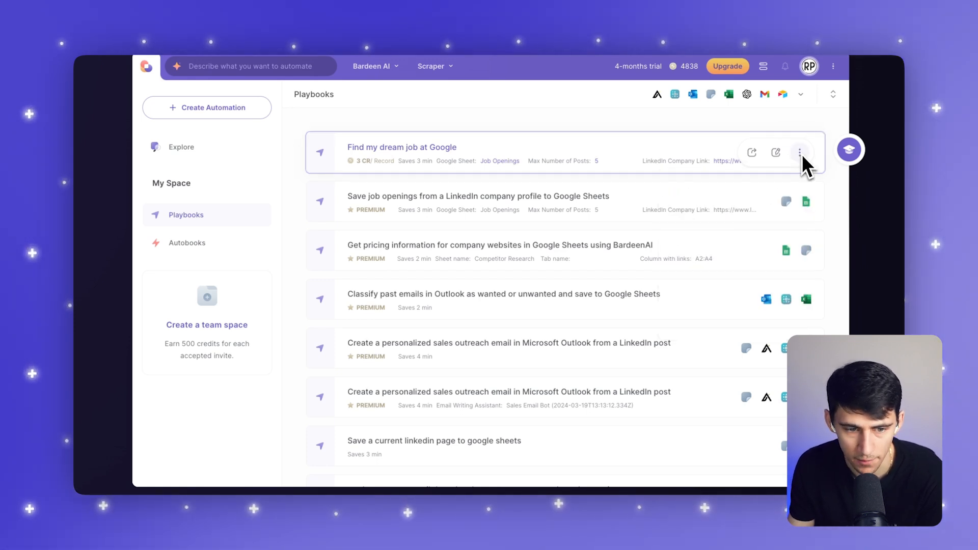
{"action": "left_click", "coordinate": [222, 244]}
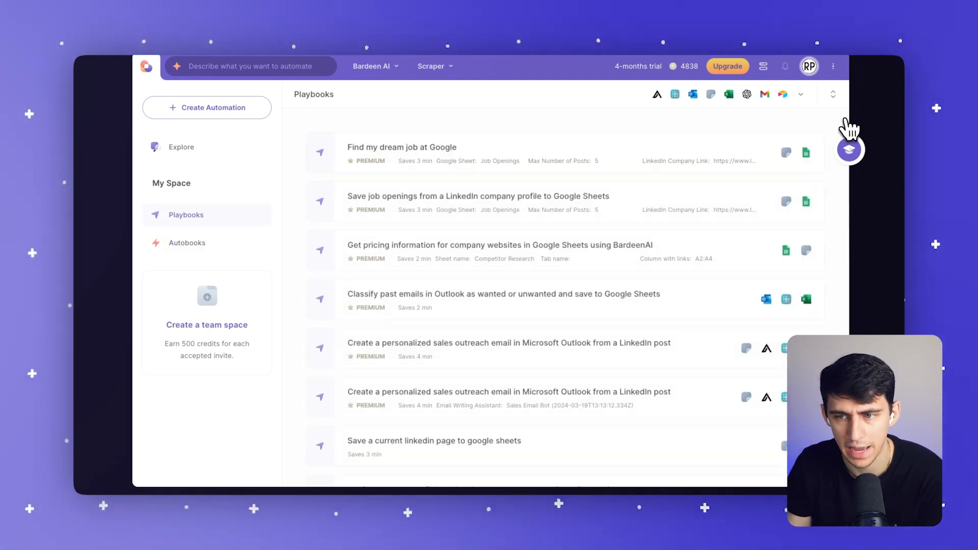
Step: Show the run history panel of past playbook and autobook runs
{"action": "left_click", "coordinate": [764, 66]}
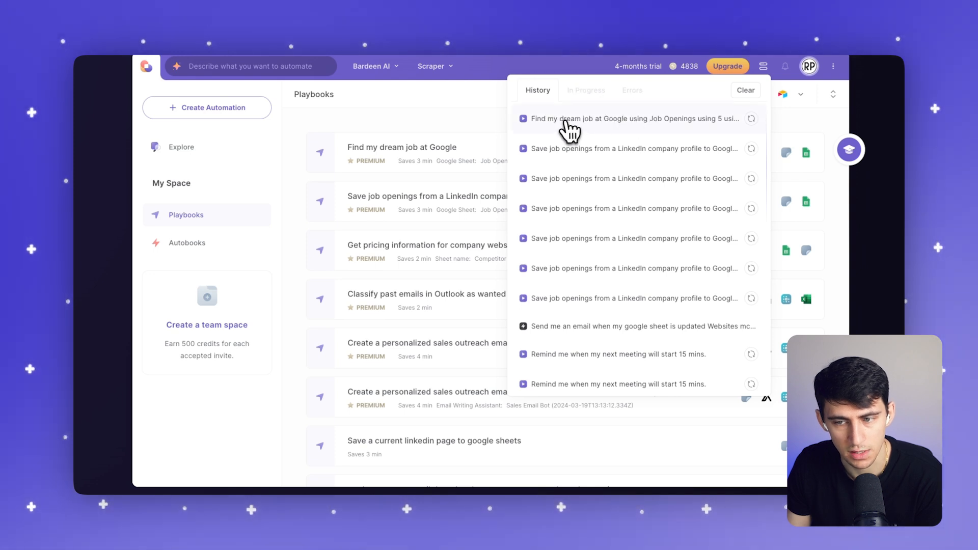
{"action": "scroll", "coordinate": [649, 214], "scroll_direction": "down", "scroll_amount": 5}
{"action": "scroll", "coordinate": [648, 215], "scroll_direction": "down", "scroll_amount": 5}
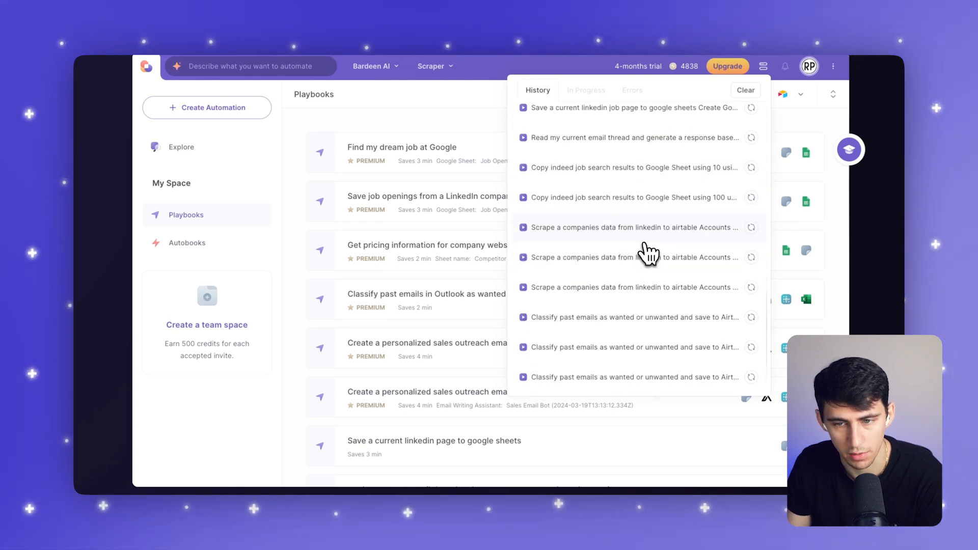
{"action": "scroll", "coordinate": [648, 230], "scroll_direction": "up", "scroll_amount": 10}
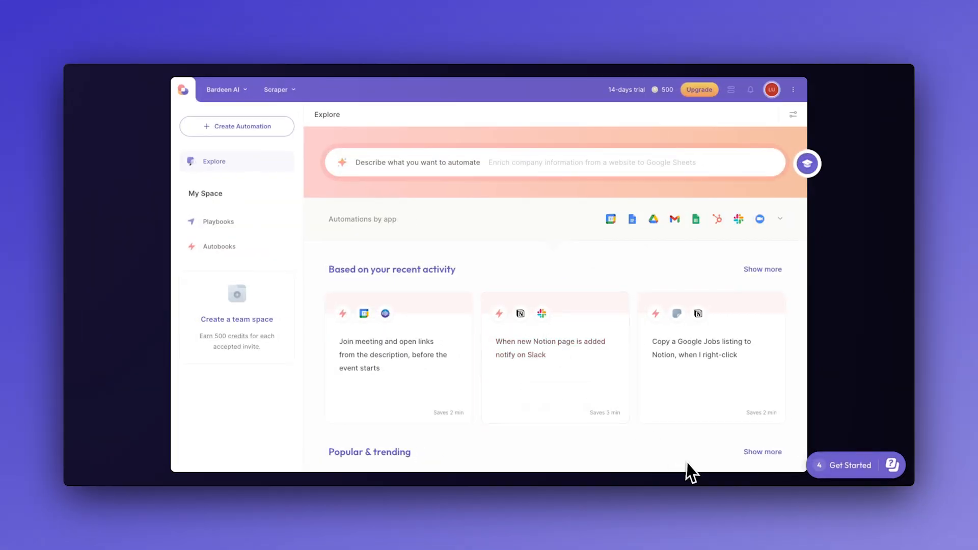
Step: Browse the Help Center's Getting Started, Scraping Data and How Credits Work article groups
{"action": "left_click", "coordinate": [836, 468]}
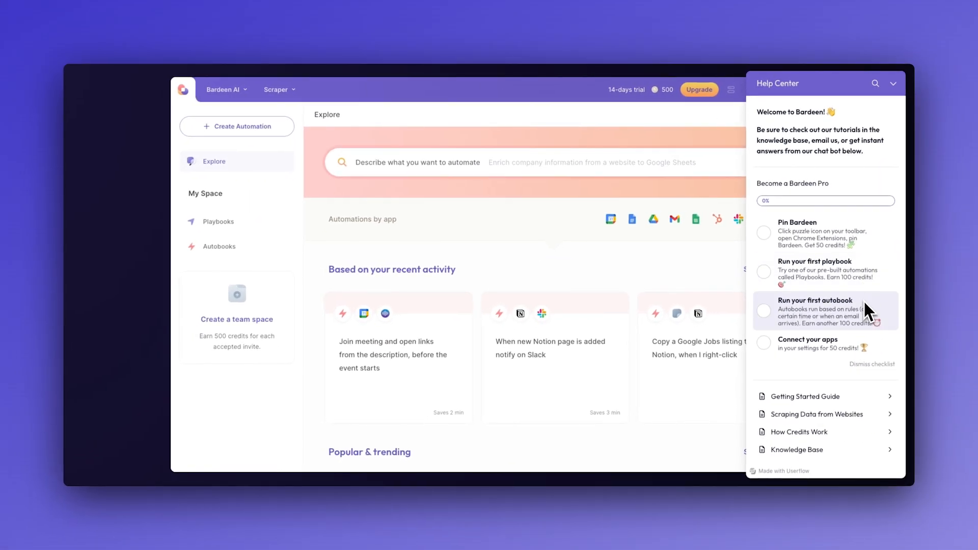
{"action": "scroll", "coordinate": [870, 356], "scroll_direction": "down", "scroll_amount": 1}
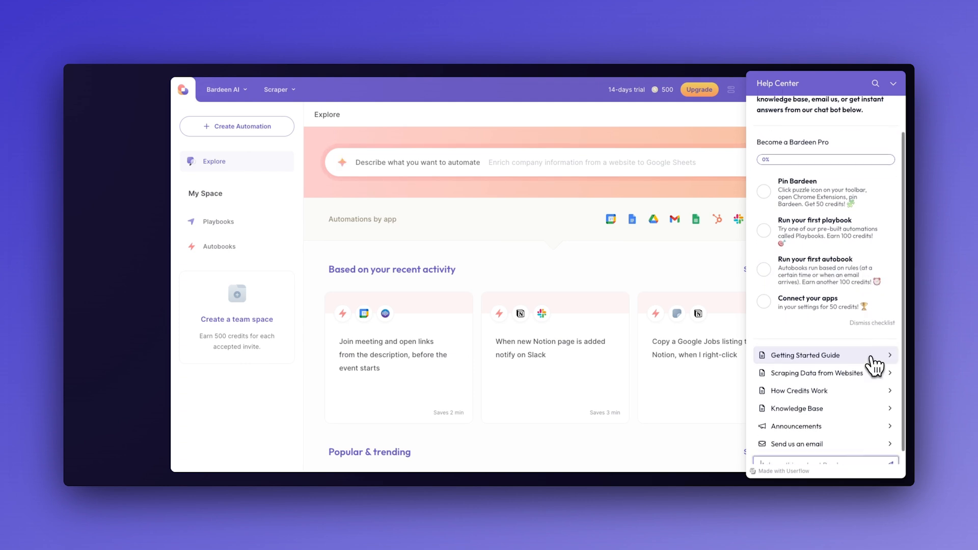
{"action": "left_click", "coordinate": [870, 356]}
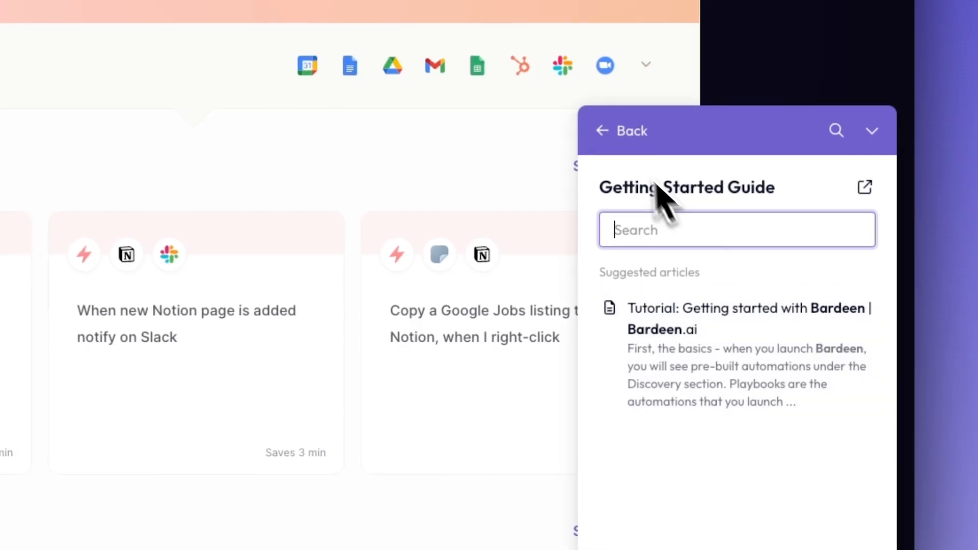
{"action": "left_click", "coordinate": [632, 132]}
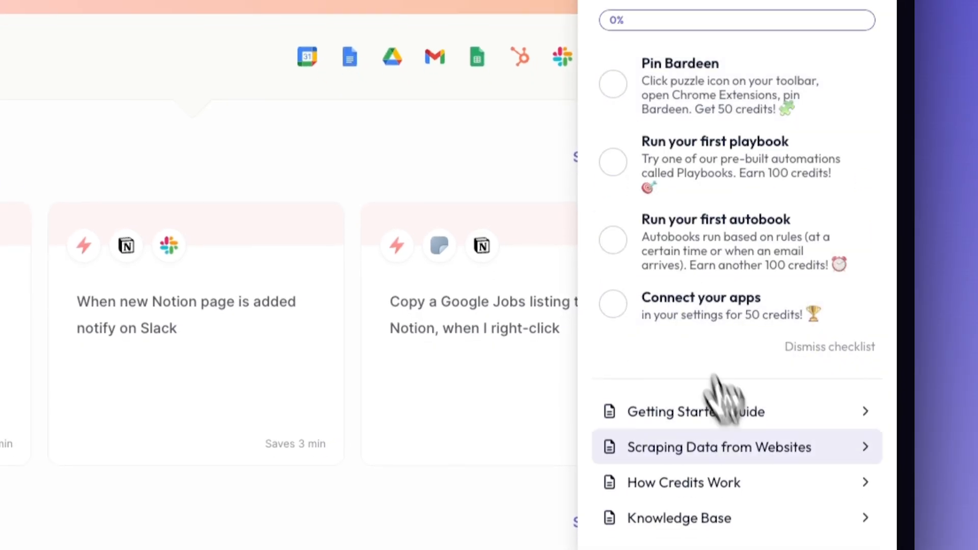
{"action": "left_click", "coordinate": [754, 424]}
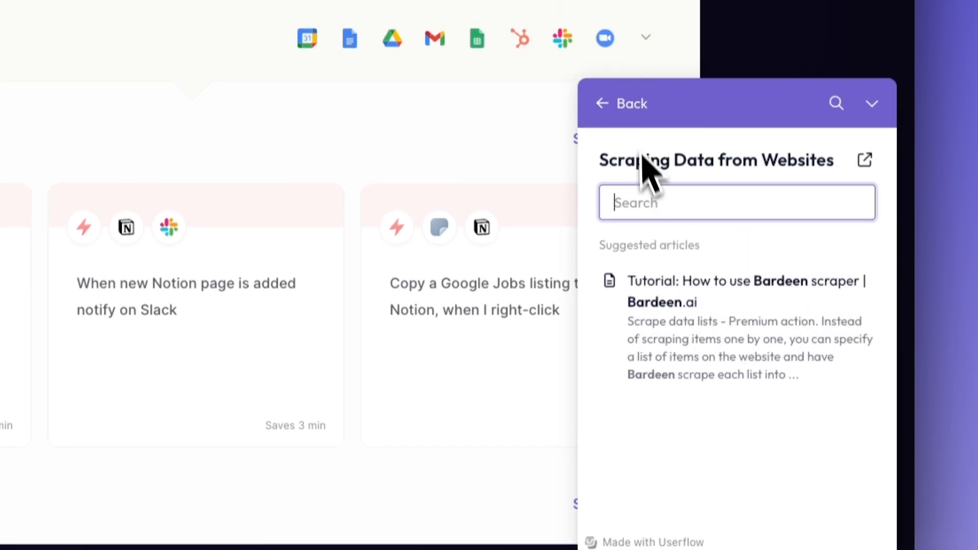
{"action": "left_click", "coordinate": [627, 103]}
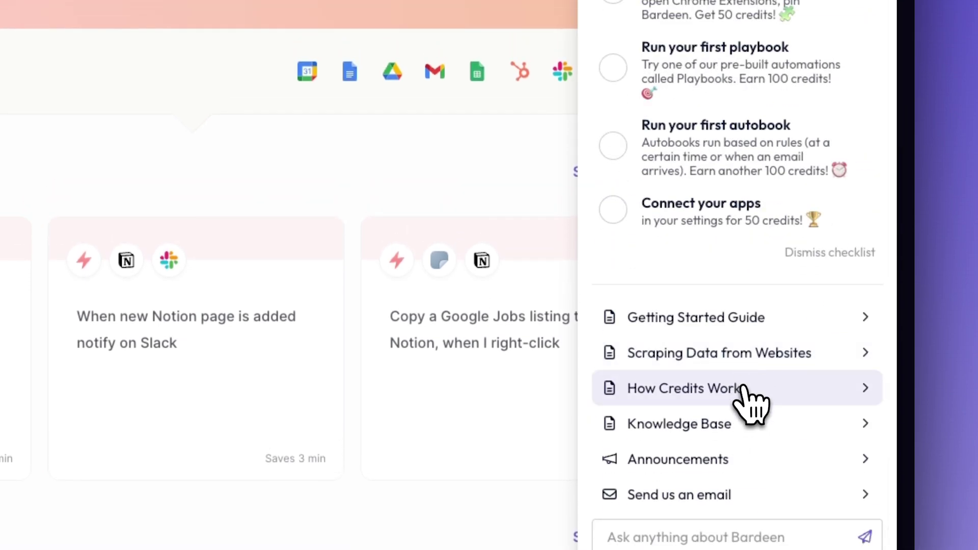
{"action": "left_click", "coordinate": [745, 398]}
{"action": "left_click", "coordinate": [627, 137]}
{"action": "left_click", "coordinate": [696, 390]}
Step: Visit the Knowledge Base, Announcements and Send us an email help pages
{"action": "left_click", "coordinate": [623, 138]}
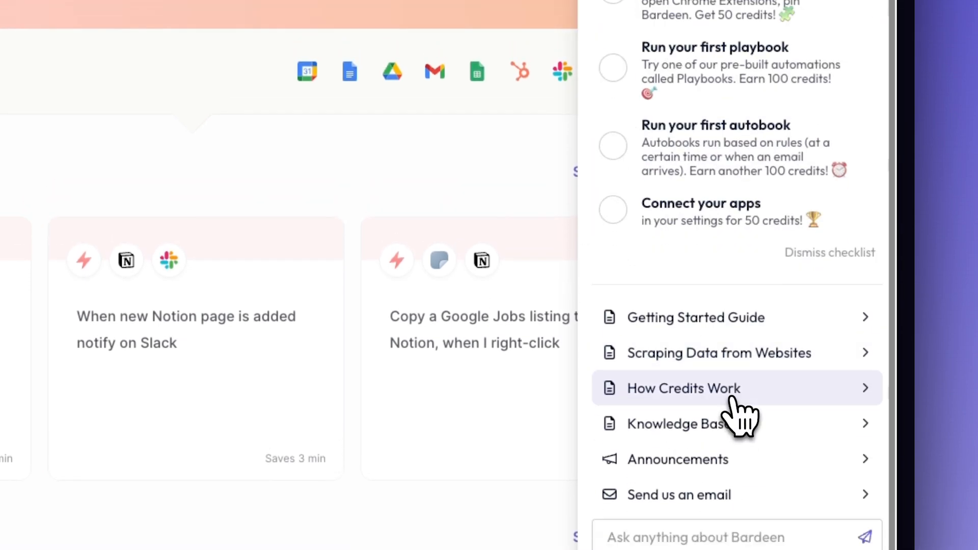
{"action": "left_click", "coordinate": [738, 422]}
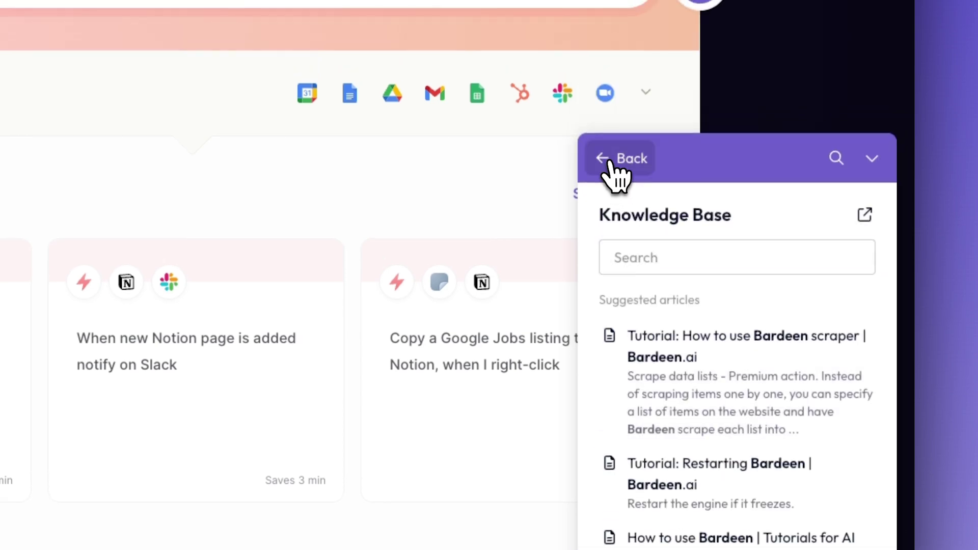
{"action": "left_click", "coordinate": [604, 158]}
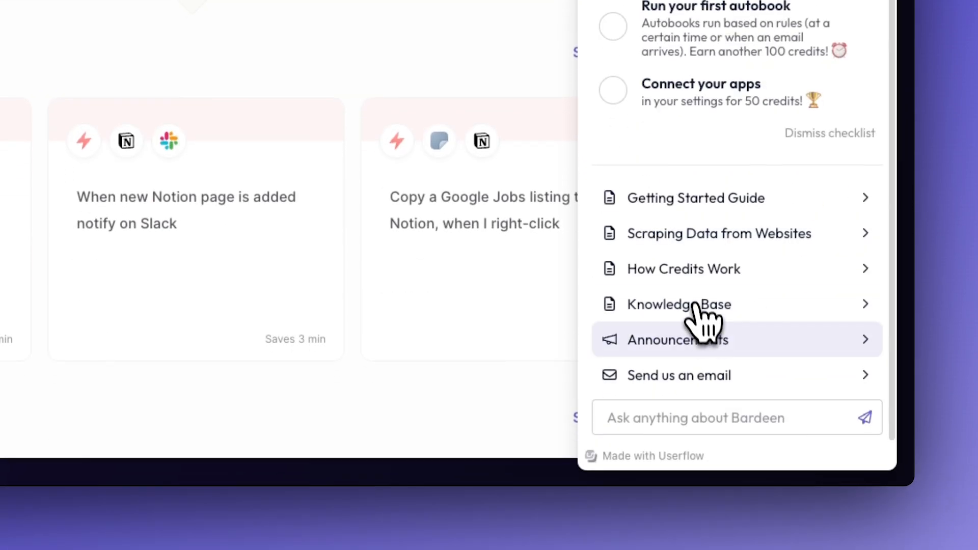
{"action": "left_click", "coordinate": [699, 339]}
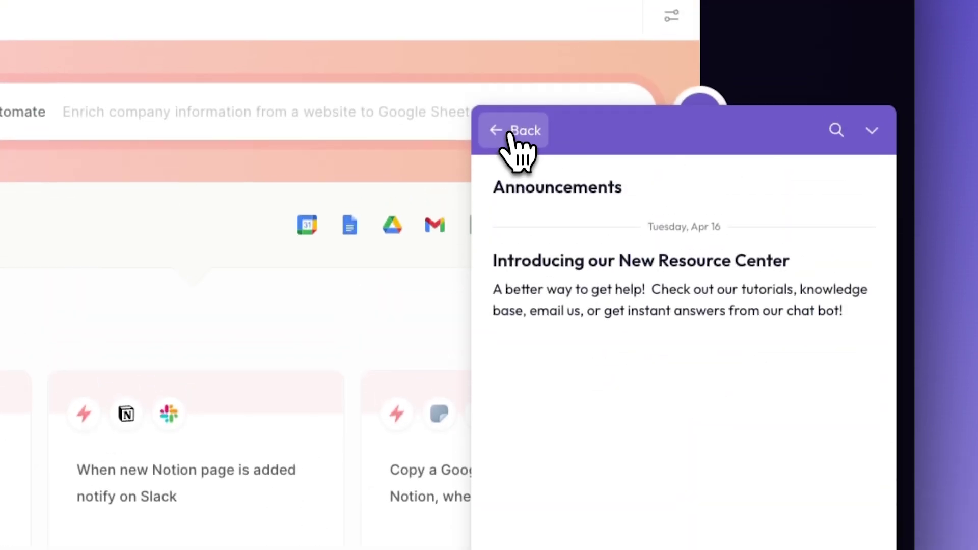
{"action": "left_click", "coordinate": [513, 143]}
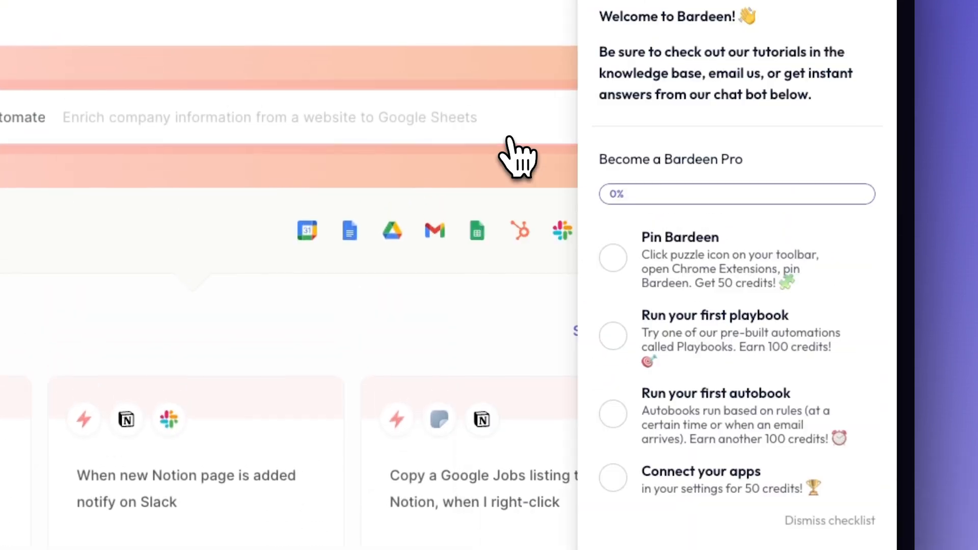
{"action": "scroll", "coordinate": [734, 306], "scroll_direction": "down", "scroll_amount": 5}
{"action": "scroll", "coordinate": [700, 432], "scroll_direction": "down", "scroll_amount": 3}
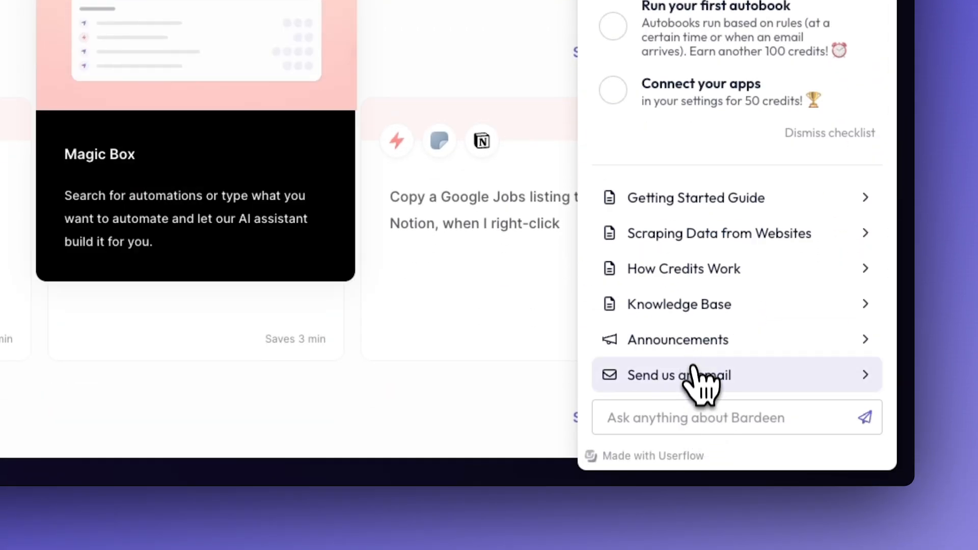
{"action": "left_click", "coordinate": [698, 378]}
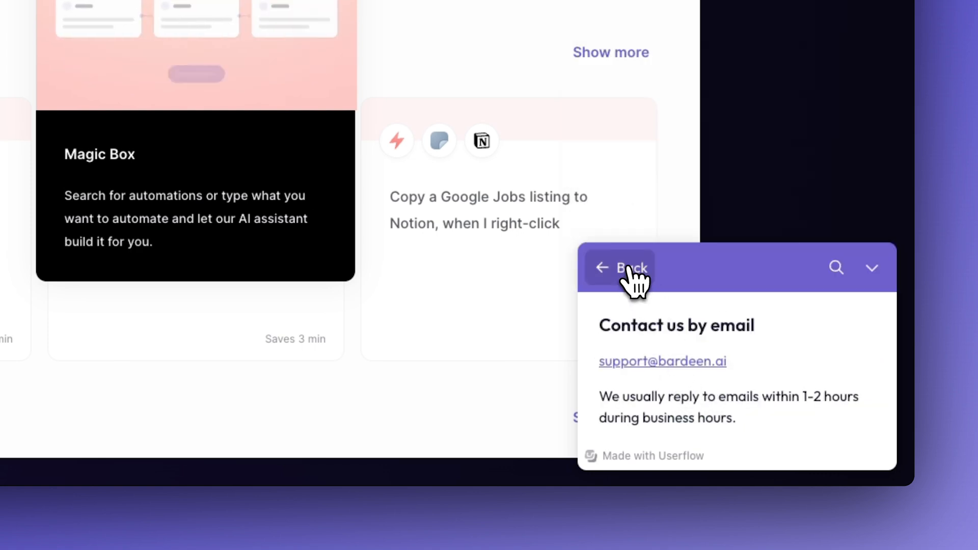
{"action": "left_click", "coordinate": [619, 268]}
{"action": "scroll", "coordinate": [666, 374], "scroll_direction": "down", "scroll_amount": 3}
Step: Ask the help chatbot how to scrape Facebook group members
{"action": "left_click", "coordinate": [680, 418]}
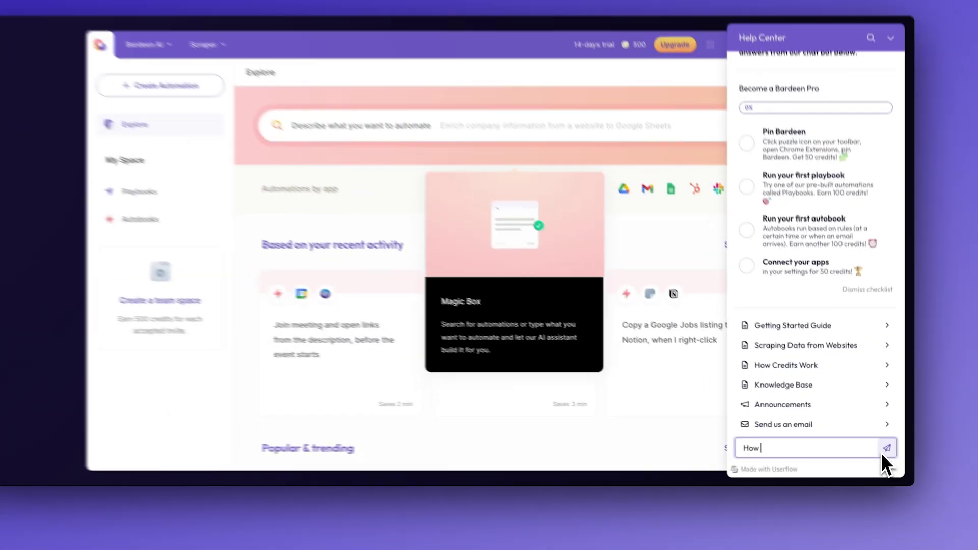
{"action": "type", "text": "How do I scrape F"}
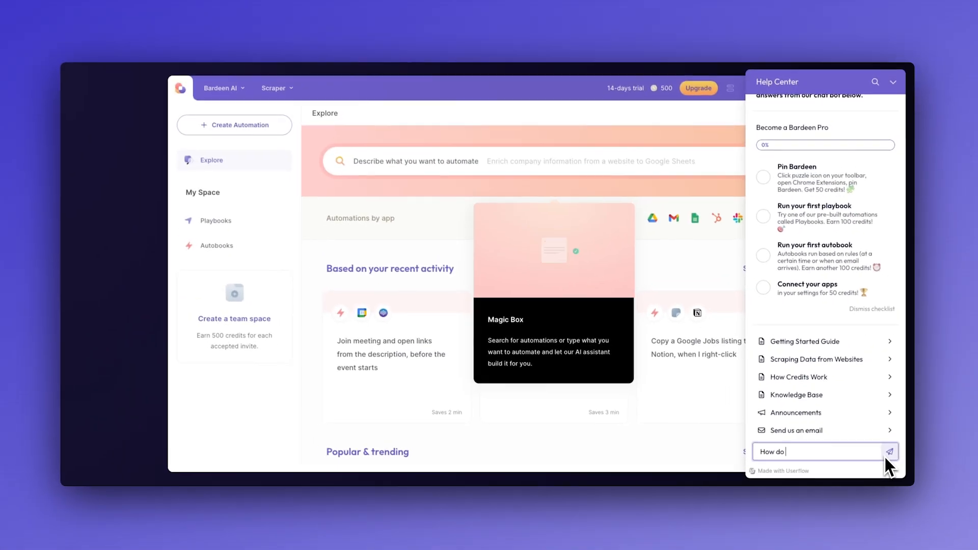
{"action": "type", "text": "acebook"}
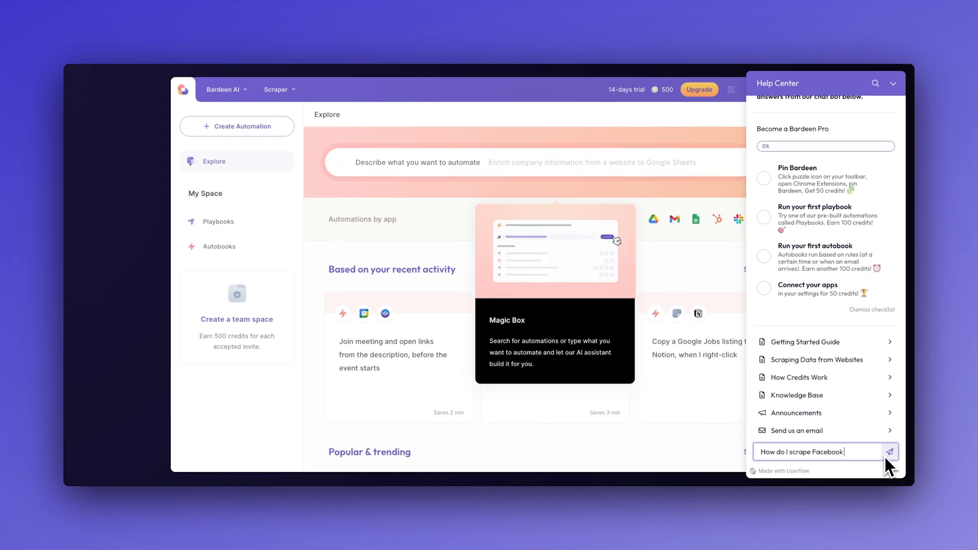
{"action": "type", "text": " group members?"}
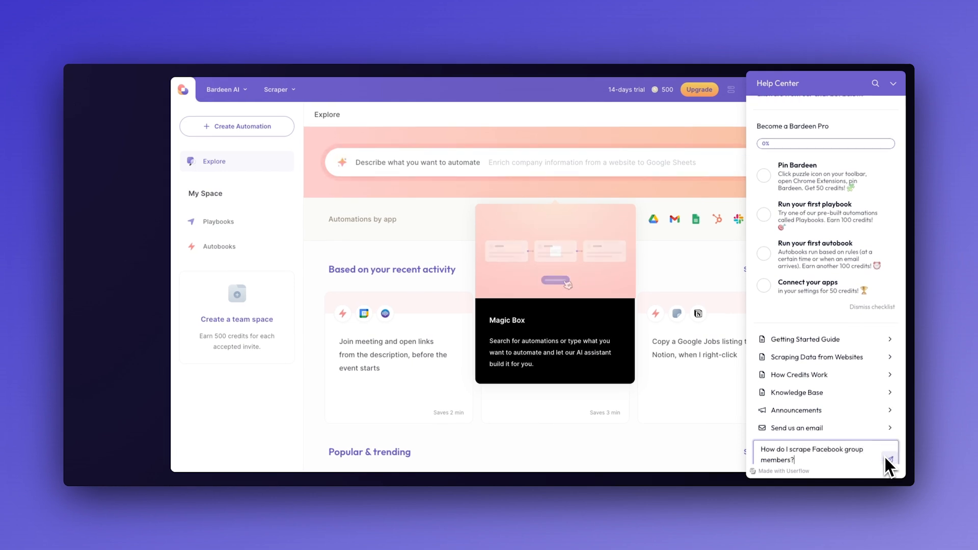
{"action": "left_click", "coordinate": [890, 452]}
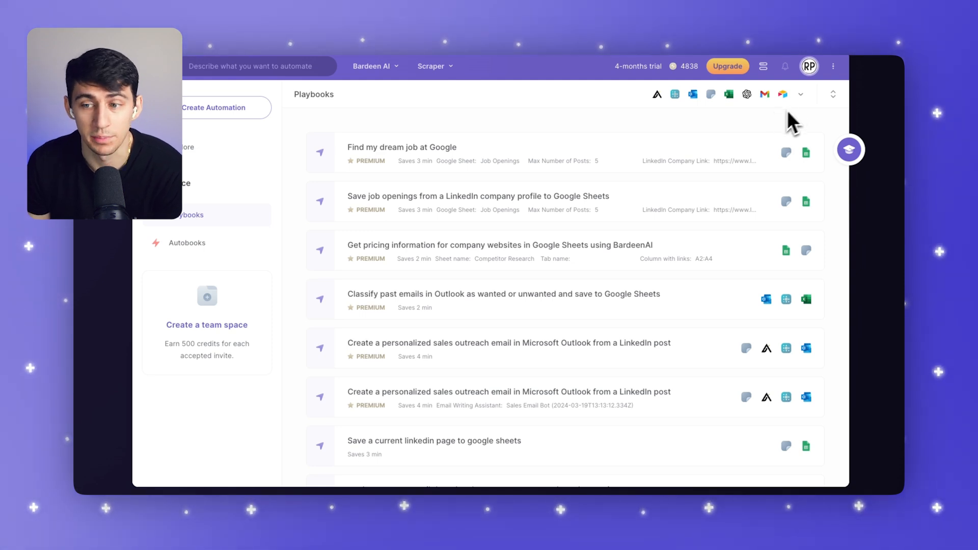
Step: Explore the More apps filter, briefly limiting playbooks to Google Sheets and removing it again
{"action": "left_click", "coordinate": [802, 95]}
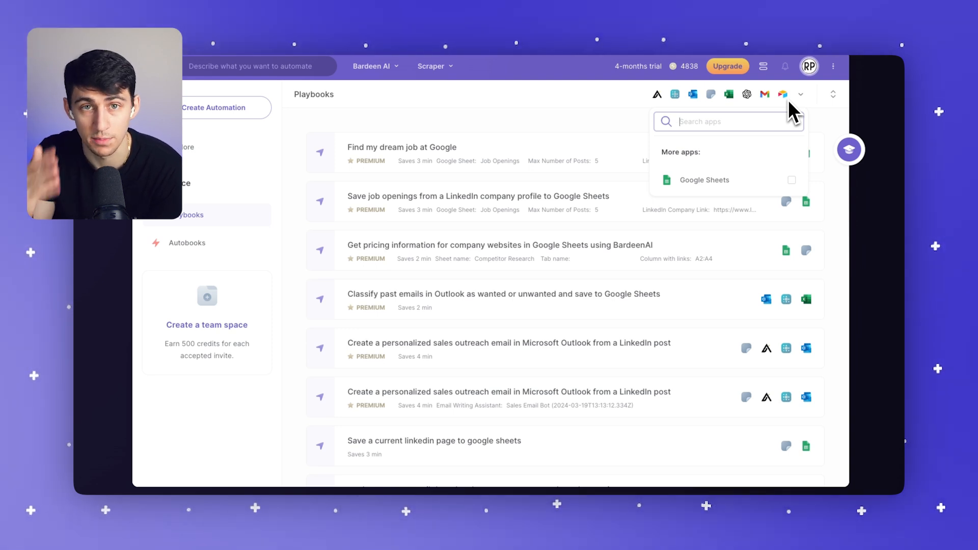
{"action": "left_click", "coordinate": [801, 98]}
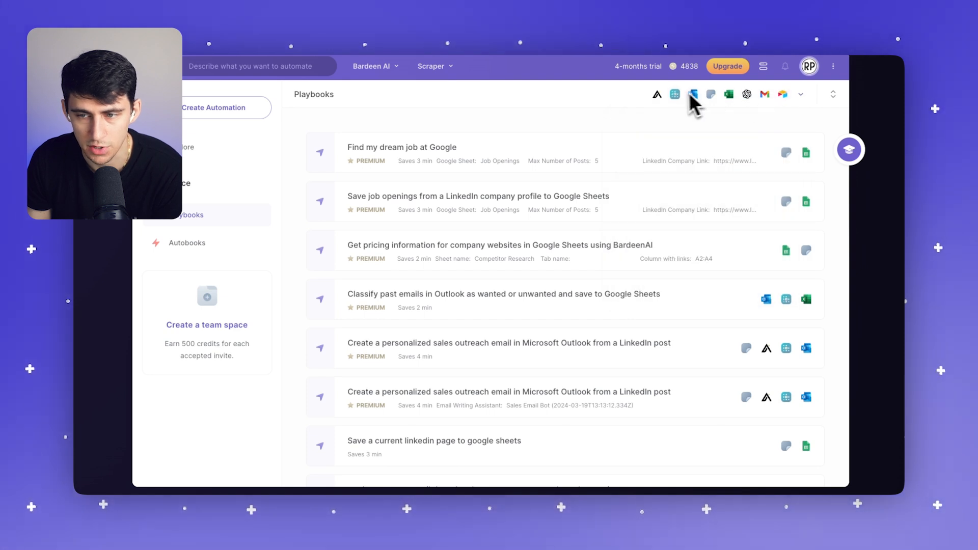
{"action": "left_click", "coordinate": [803, 93]}
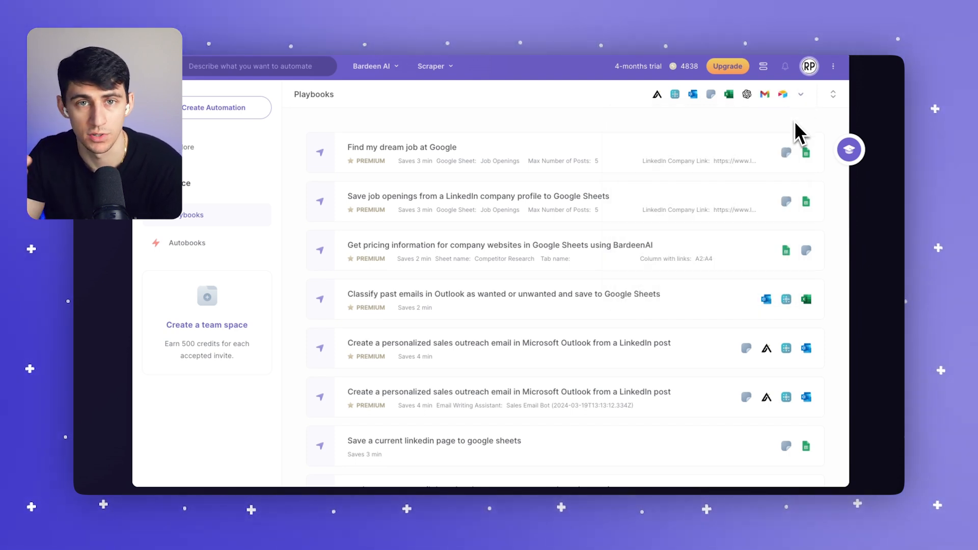
{"action": "left_click", "coordinate": [833, 94]}
{"action": "left_click", "coordinate": [801, 95]}
{"action": "left_click", "coordinate": [792, 180]}
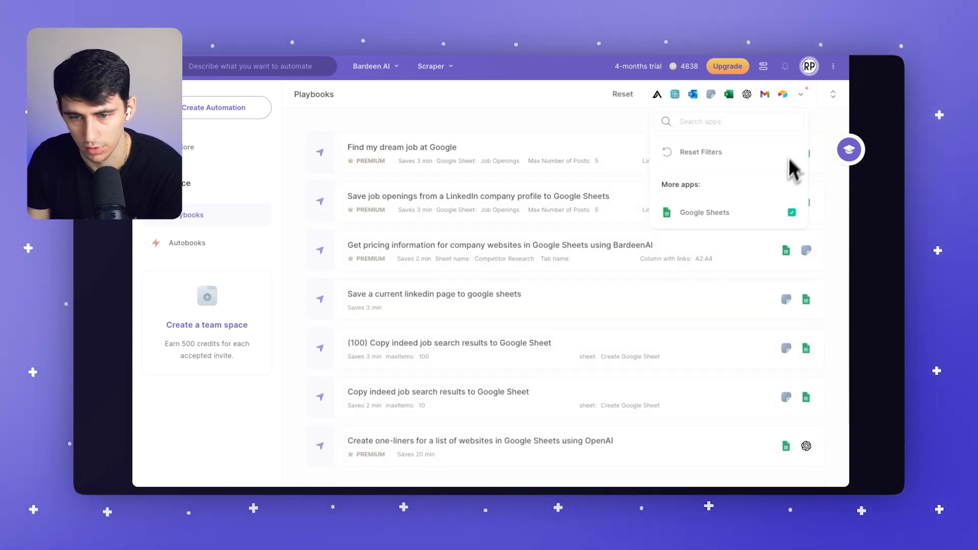
{"action": "left_click", "coordinate": [793, 214]}
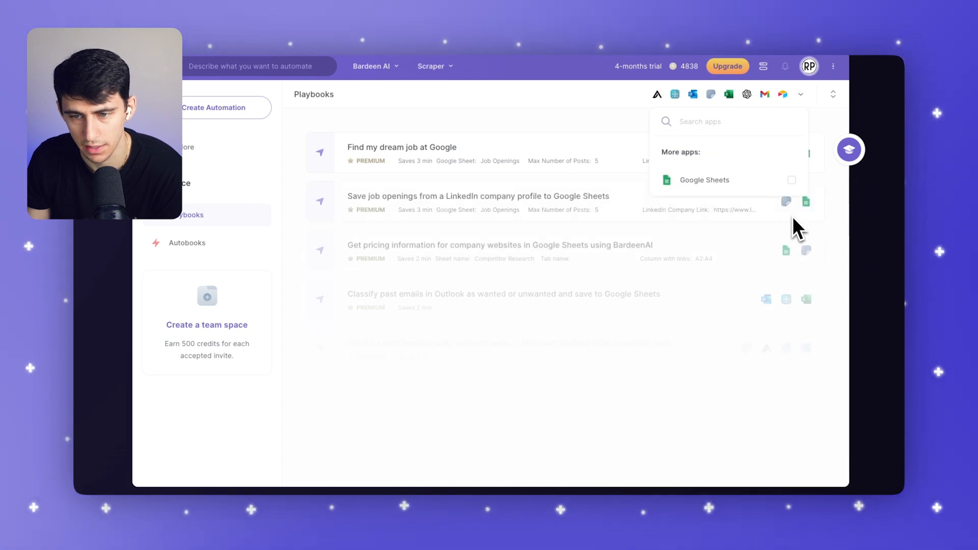
Step: Filter the playbook list by several header apps including Gmail, Google and Google Sheets
{"action": "left_click", "coordinate": [657, 95]}
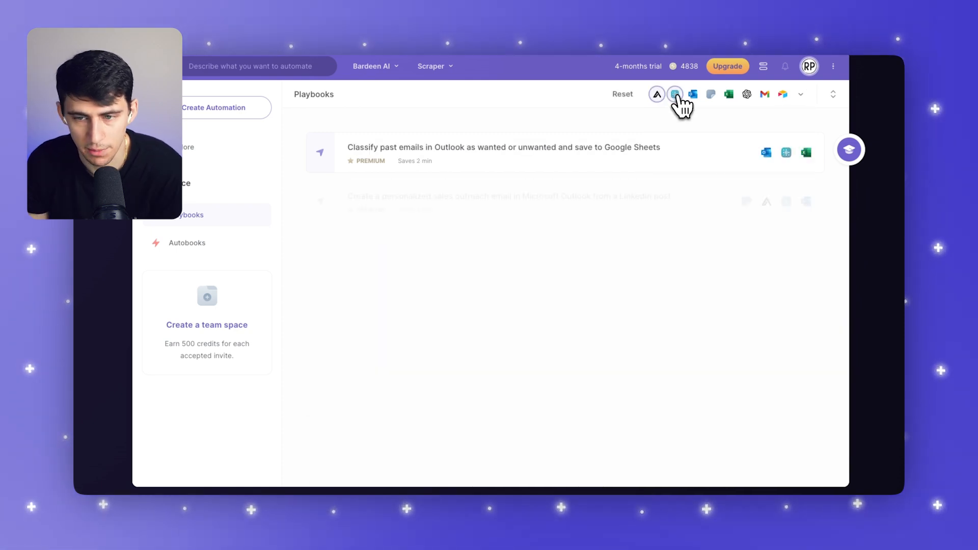
{"action": "left_click", "coordinate": [693, 94]}
{"action": "left_click", "coordinate": [711, 94]}
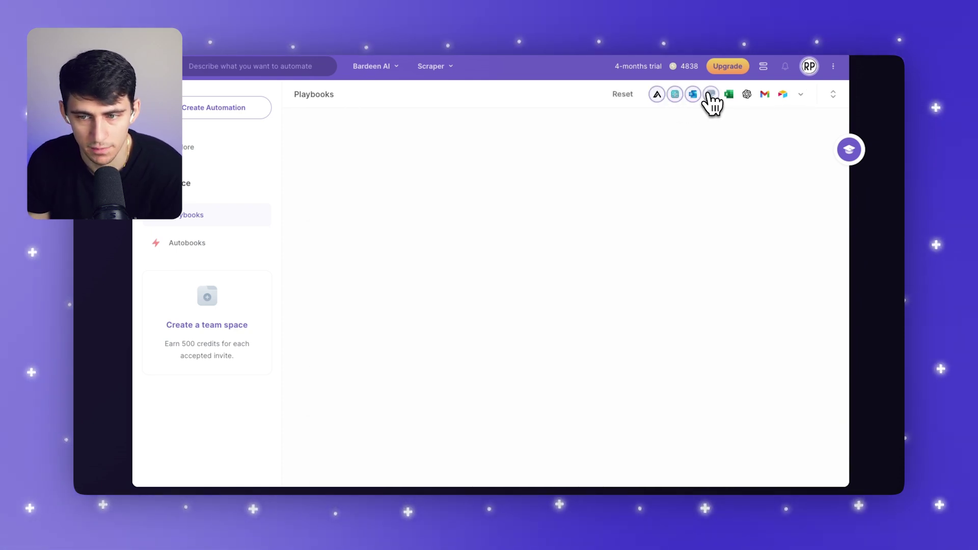
{"action": "left_click", "coordinate": [747, 94]}
{"action": "left_click", "coordinate": [765, 94]}
{"action": "left_click", "coordinate": [783, 94]}
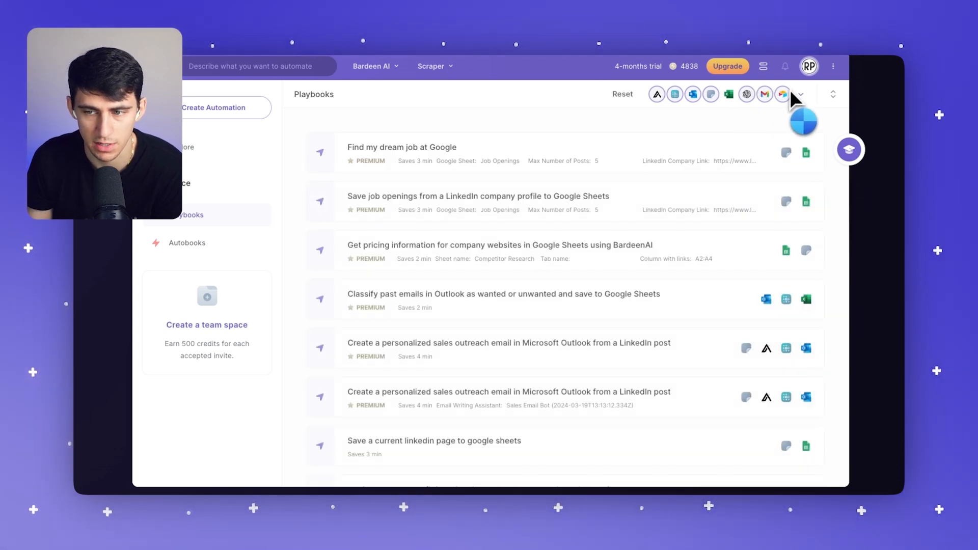
{"action": "left_click", "coordinate": [800, 93]}
{"action": "left_click", "coordinate": [644, 91]}
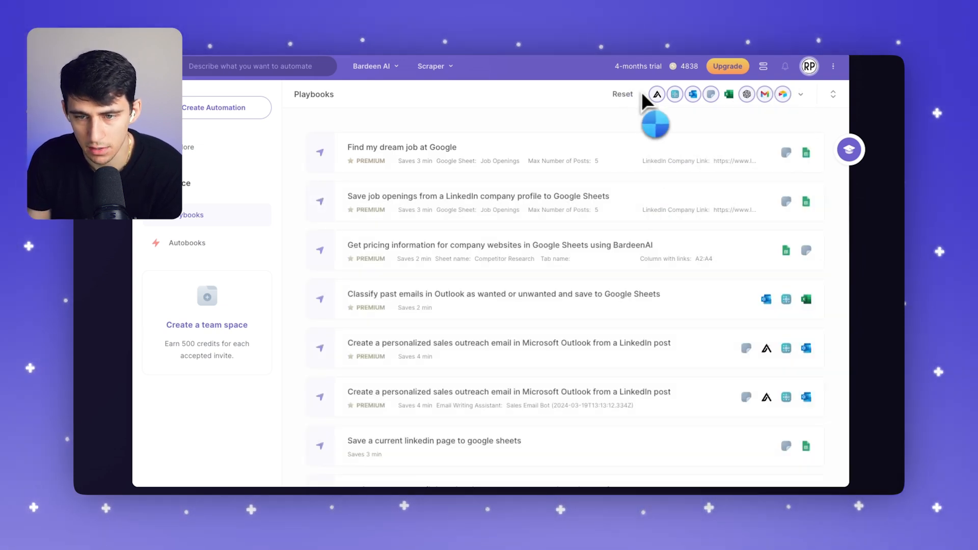
{"action": "left_click", "coordinate": [800, 93]}
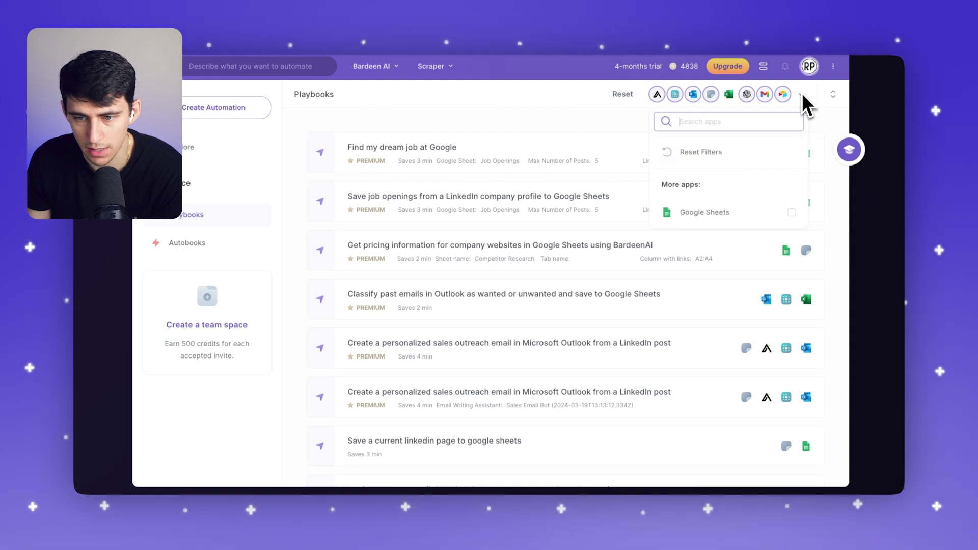
{"action": "left_click", "coordinate": [719, 216]}
{"action": "left_click", "coordinate": [535, 107]}
Step: Clear every app filter, including Apollo and Google Sheets, to show the full playbook list again
{"action": "left_click", "coordinate": [657, 94]}
{"action": "left_click", "coordinate": [675, 94]}
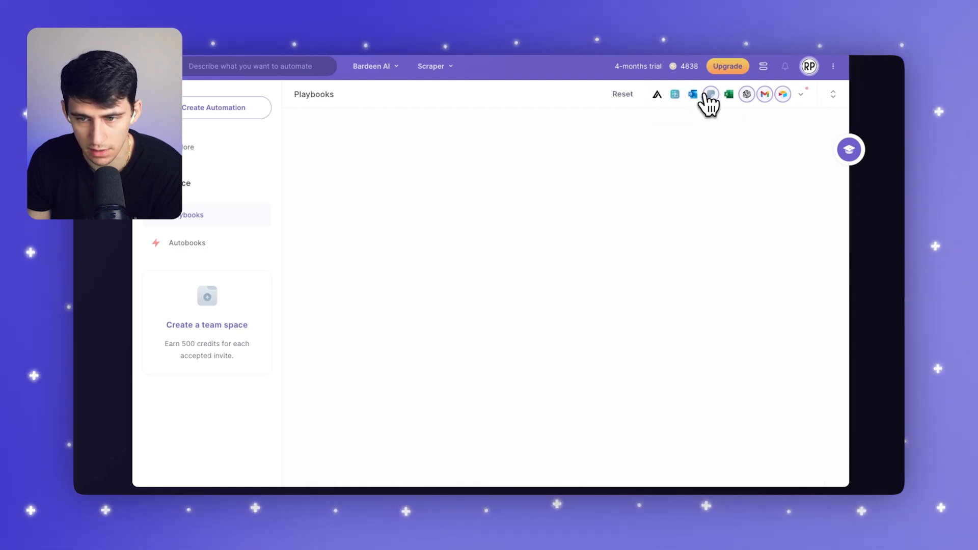
{"action": "left_click", "coordinate": [746, 95]}
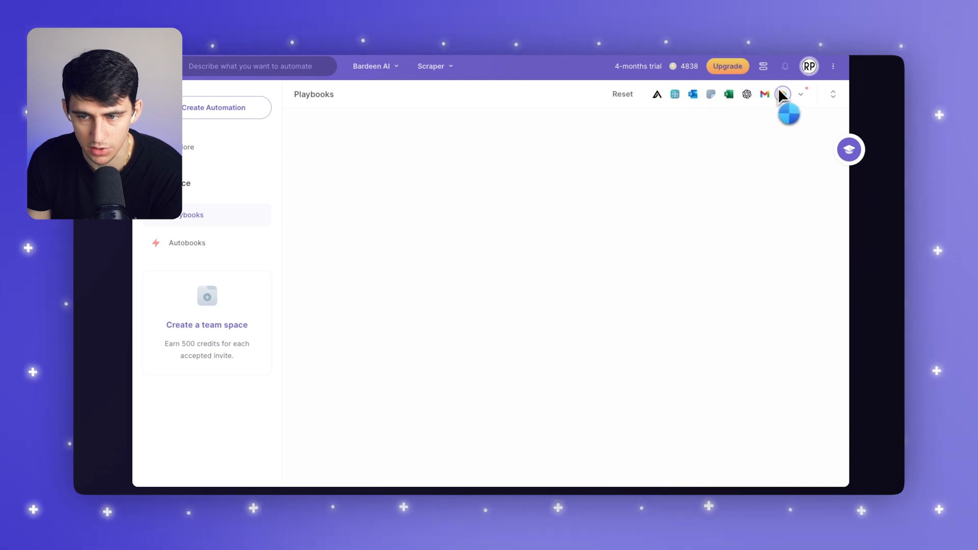
{"action": "left_click", "coordinate": [783, 94]}
{"action": "left_click", "coordinate": [795, 213]}
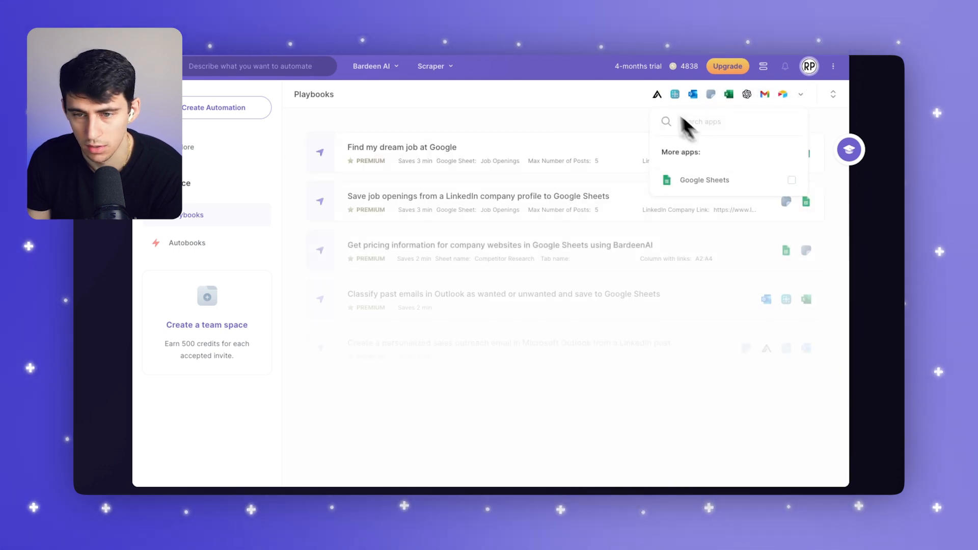
{"action": "left_click", "coordinate": [658, 94]}
{"action": "left_click", "coordinate": [675, 94]}
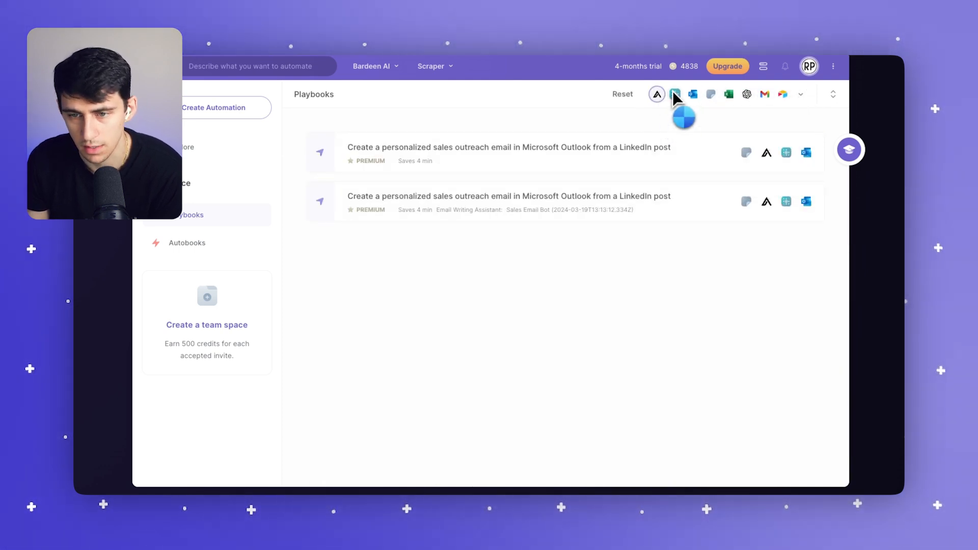
{"action": "left_click", "coordinate": [674, 91]}
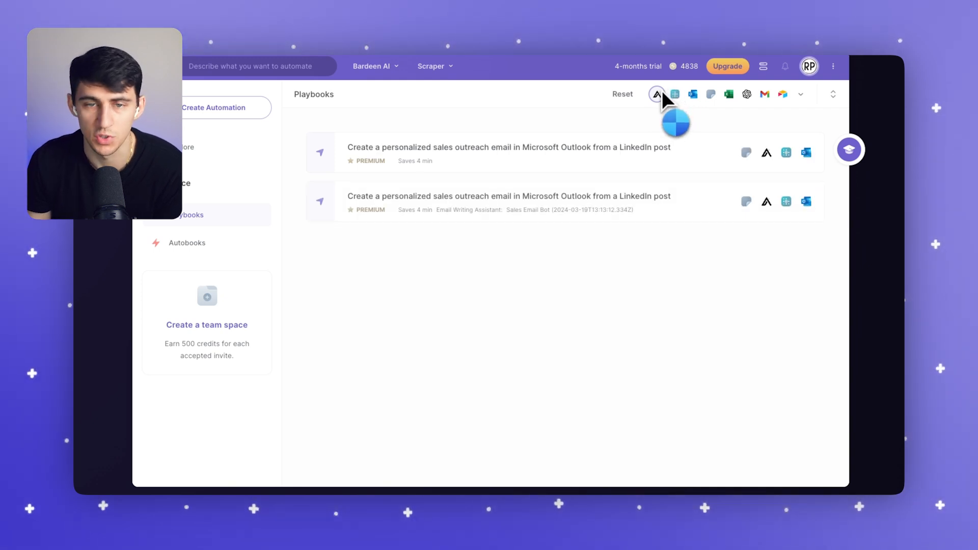
{"action": "left_click", "coordinate": [658, 94]}
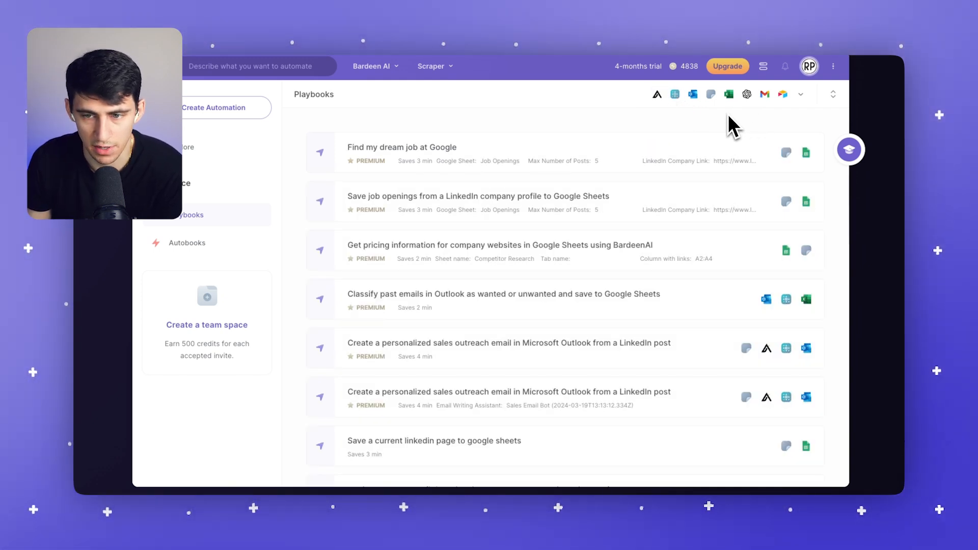
{"action": "scroll", "coordinate": [729, 114], "scroll_direction": "down", "scroll_amount": 5}
{"action": "scroll", "coordinate": [684, 218], "scroll_direction": "down", "scroll_amount": 5}
{"action": "scroll", "coordinate": [679, 220], "scroll_direction": "up", "scroll_amount": 2}
{"action": "scroll", "coordinate": [700, 222], "scroll_direction": "up", "scroll_amount": 5}
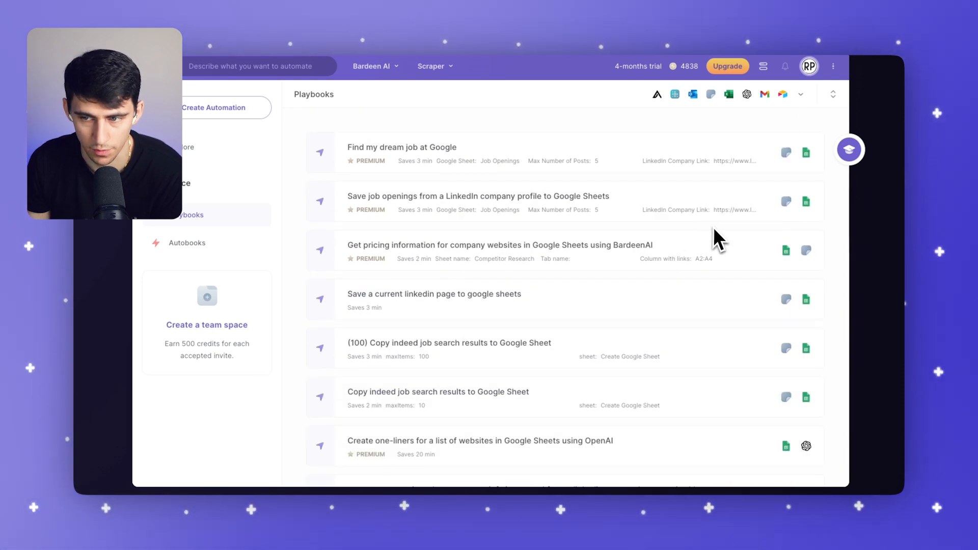
{"action": "left_click", "coordinate": [834, 94]}
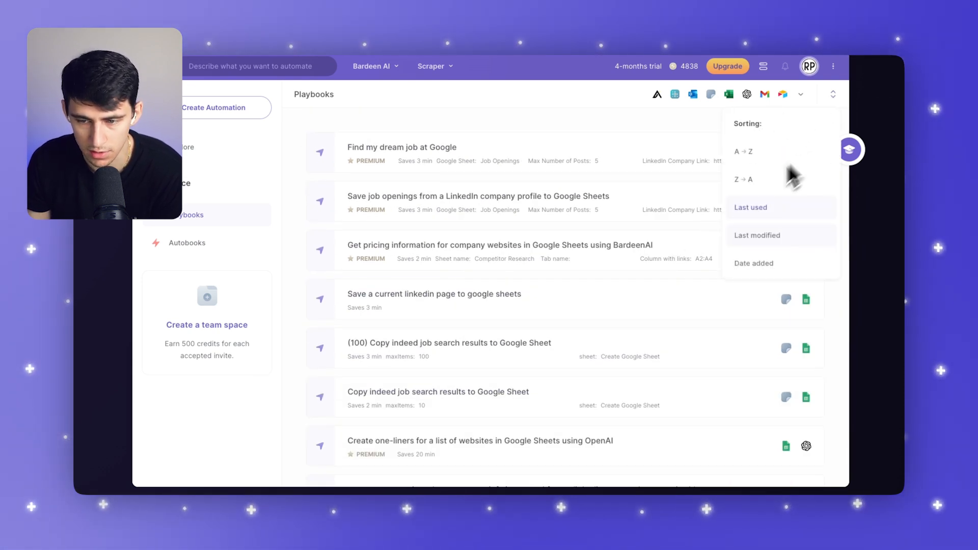
Step: Sort the playbooks A→Z, then by last used, and finally by date added
{"action": "left_click", "coordinate": [744, 152]}
{"action": "left_click", "coordinate": [833, 94]}
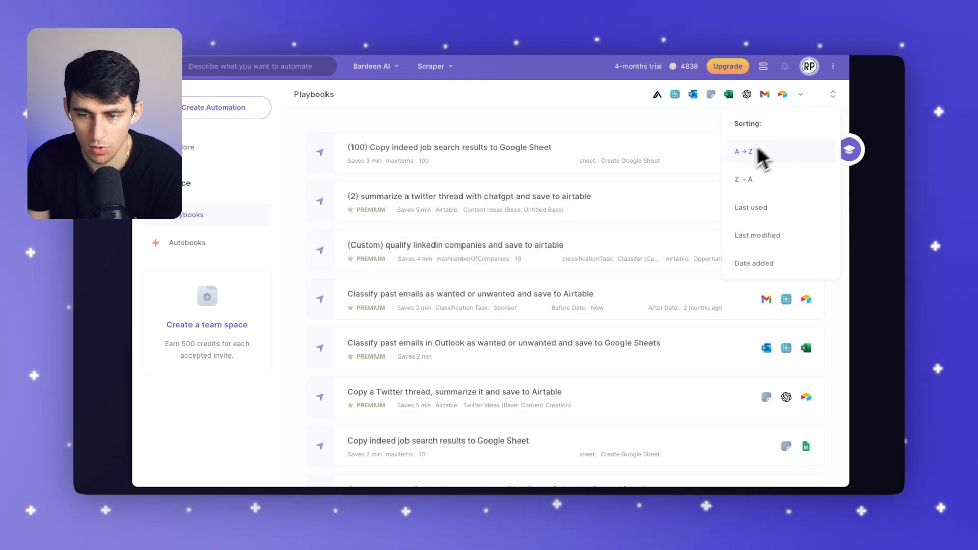
{"action": "left_click", "coordinate": [752, 149]}
{"action": "left_click", "coordinate": [833, 94]}
{"action": "left_click", "coordinate": [768, 209]}
{"action": "left_click", "coordinate": [757, 263]}
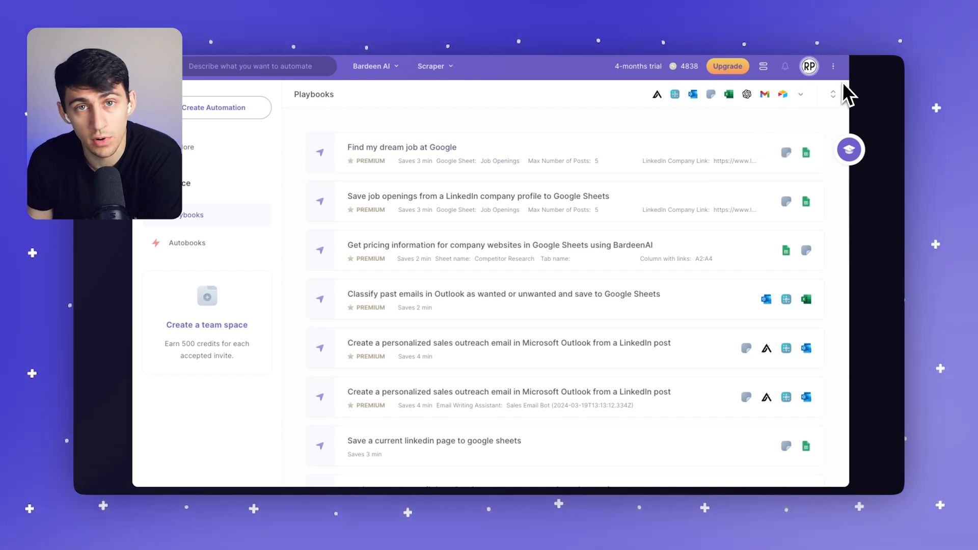
Step: Go to the Connected Apps page in Bardeen settings
{"action": "left_click", "coordinate": [833, 66]}
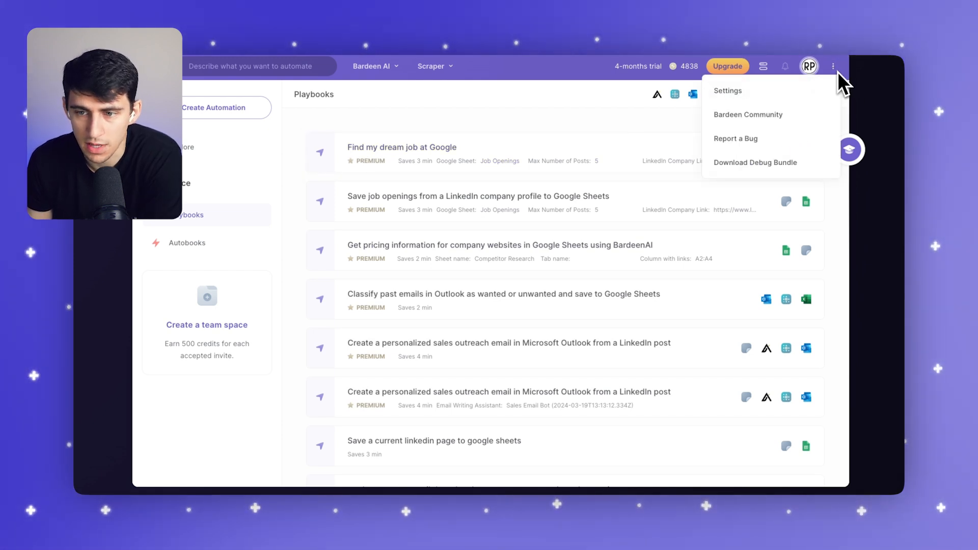
{"action": "left_click", "coordinate": [731, 91]}
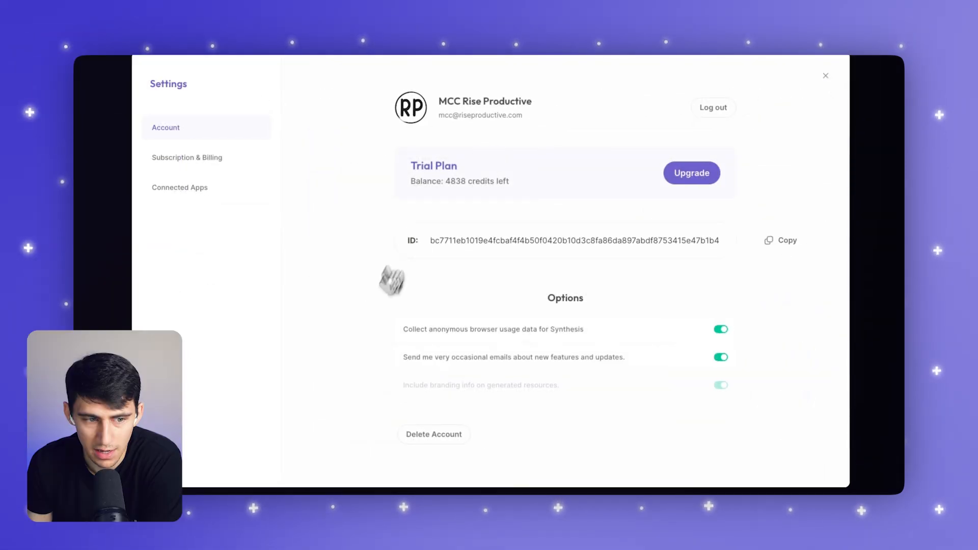
{"action": "left_click", "coordinate": [239, 195]}
{"action": "scroll", "coordinate": [474, 306], "scroll_direction": "down", "scroll_amount": 3}
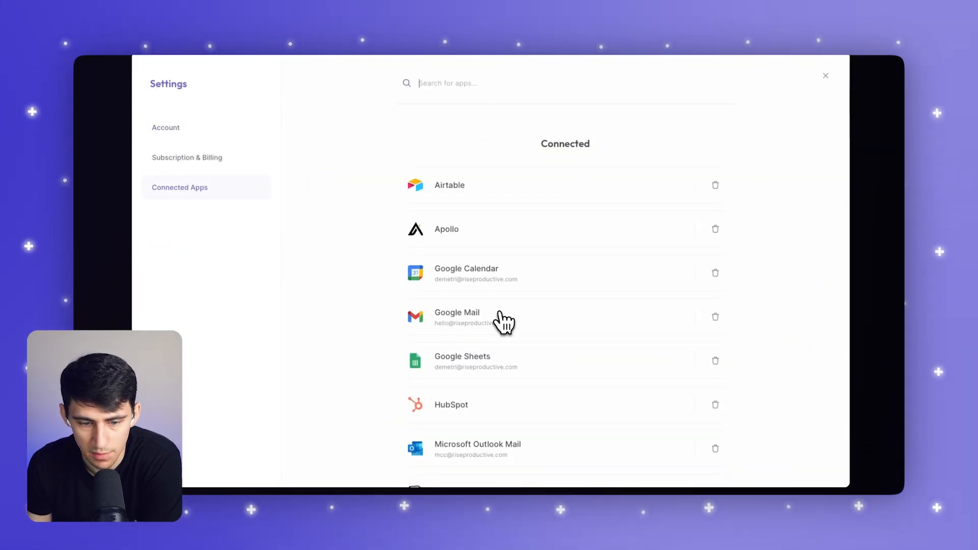
{"action": "scroll", "coordinate": [505, 321], "scroll_direction": "down", "scroll_amount": 3}
{"action": "scroll", "coordinate": [604, 268], "scroll_direction": "up", "scroll_amount": 3}
{"action": "scroll", "coordinate": [612, 260], "scroll_direction": "up", "scroll_amount": 3}
{"action": "scroll", "coordinate": [665, 268], "scroll_direction": "down", "scroll_amount": 3}
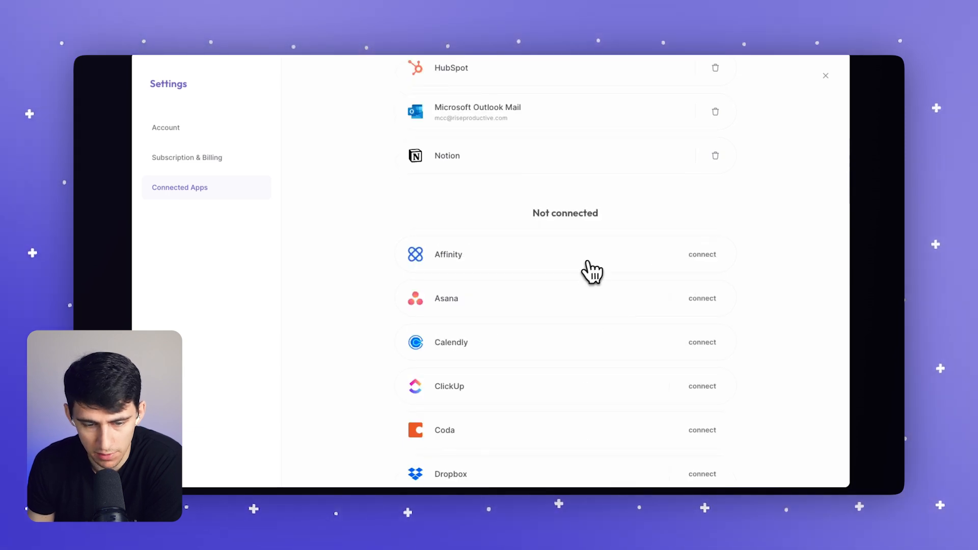
{"action": "scroll", "coordinate": [581, 290], "scroll_direction": "down", "scroll_amount": 2}
{"action": "scroll", "coordinate": [570, 314], "scroll_direction": "down", "scroll_amount": 3}
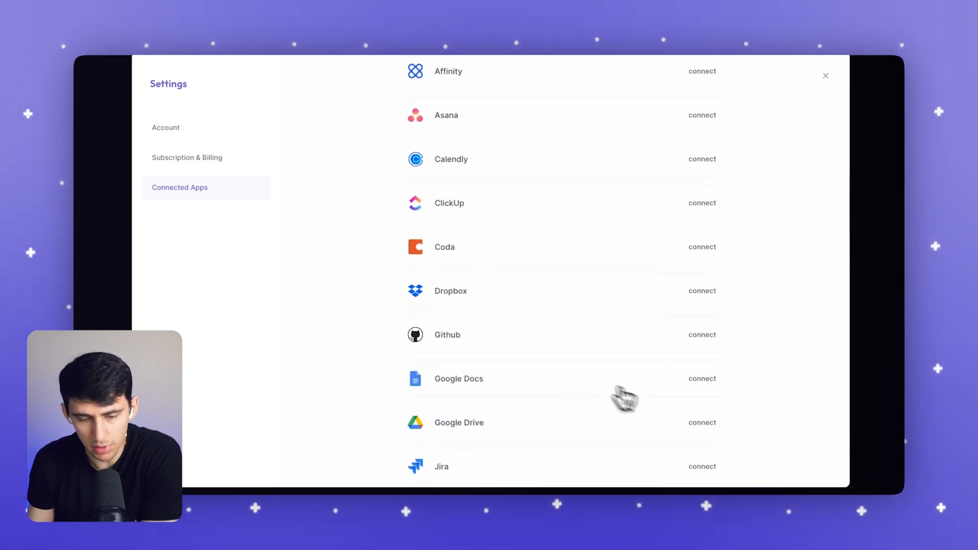
Step: Connect Google Drive with Google account approval, then view Subscription & Billing
{"action": "left_click", "coordinate": [702, 422]}
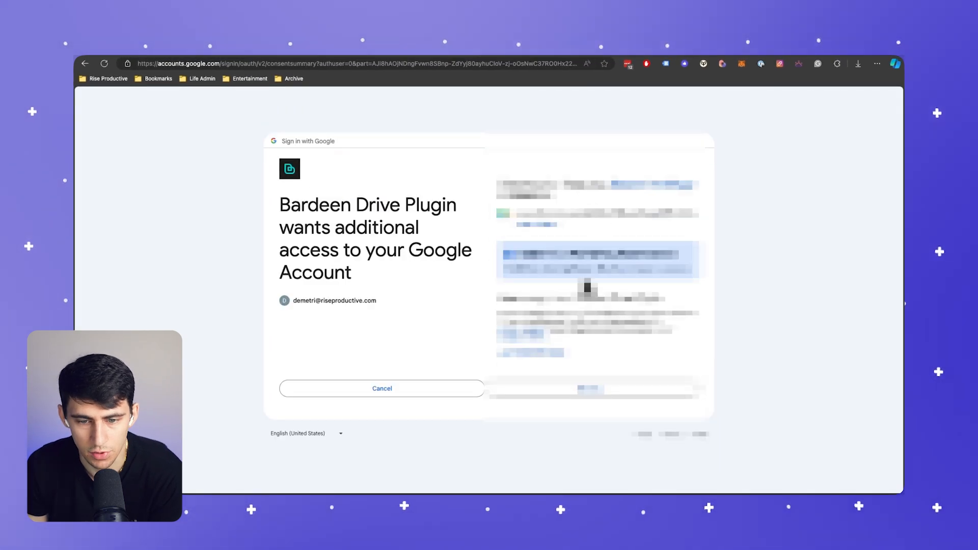
{"action": "left_click", "coordinate": [588, 389]}
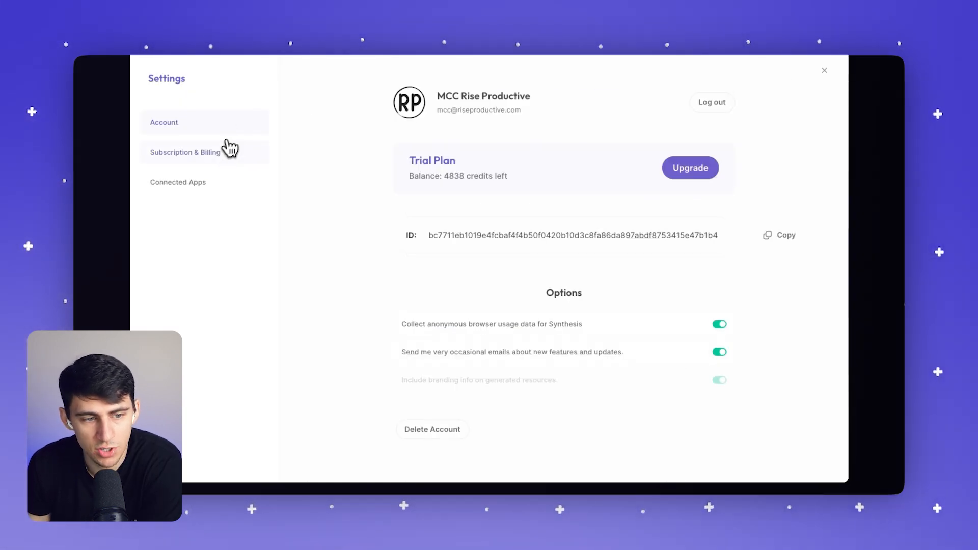
{"action": "left_click", "coordinate": [225, 151]}
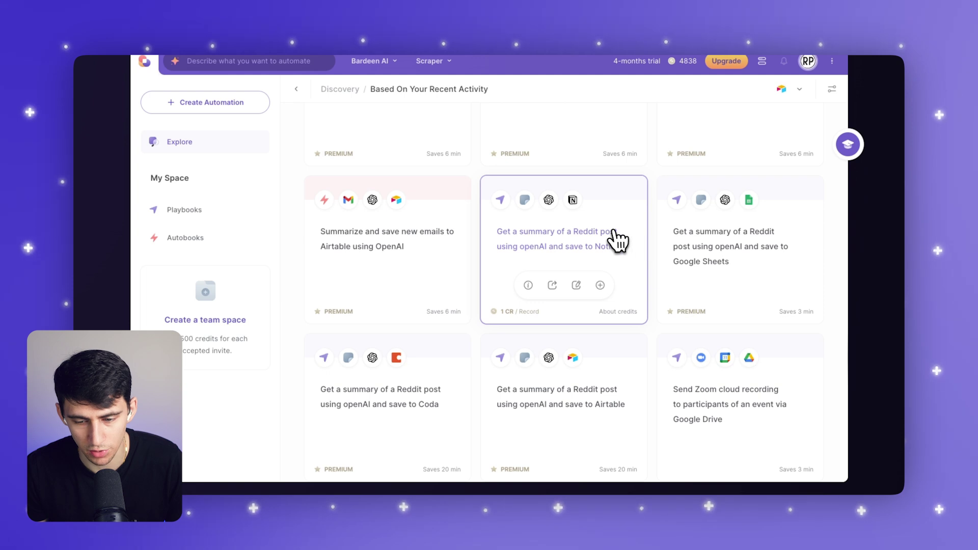
{"action": "scroll", "coordinate": [631, 263], "scroll_direction": "down", "scroll_amount": 1}
{"action": "scroll", "coordinate": [630, 264], "scroll_direction": "down", "scroll_amount": 1}
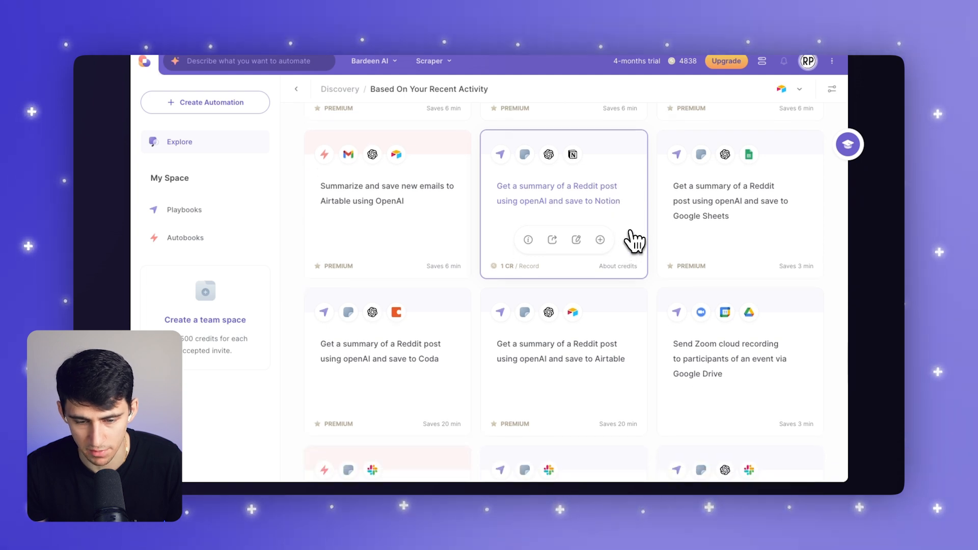
{"action": "scroll", "coordinate": [535, 298], "scroll_direction": "down", "scroll_amount": 1}
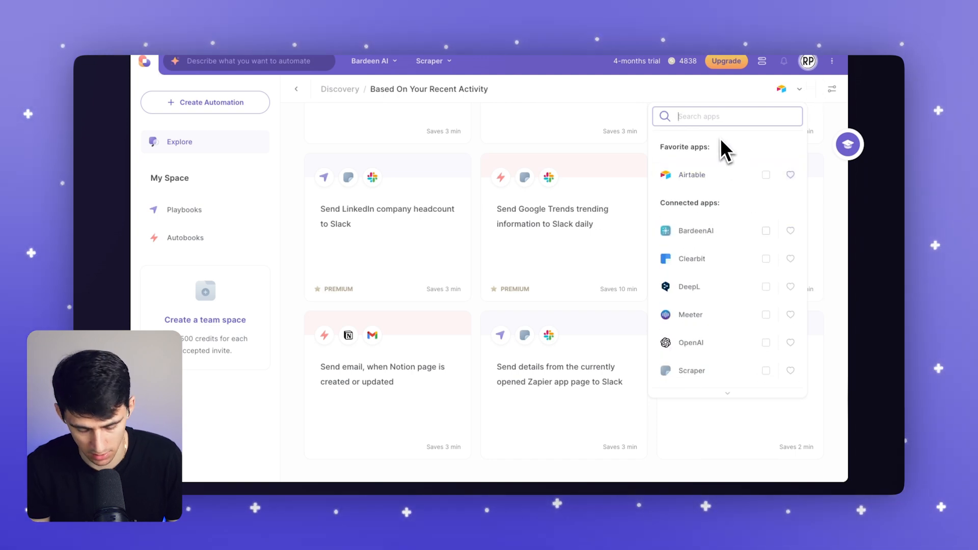
{"action": "type", "text": "she"}
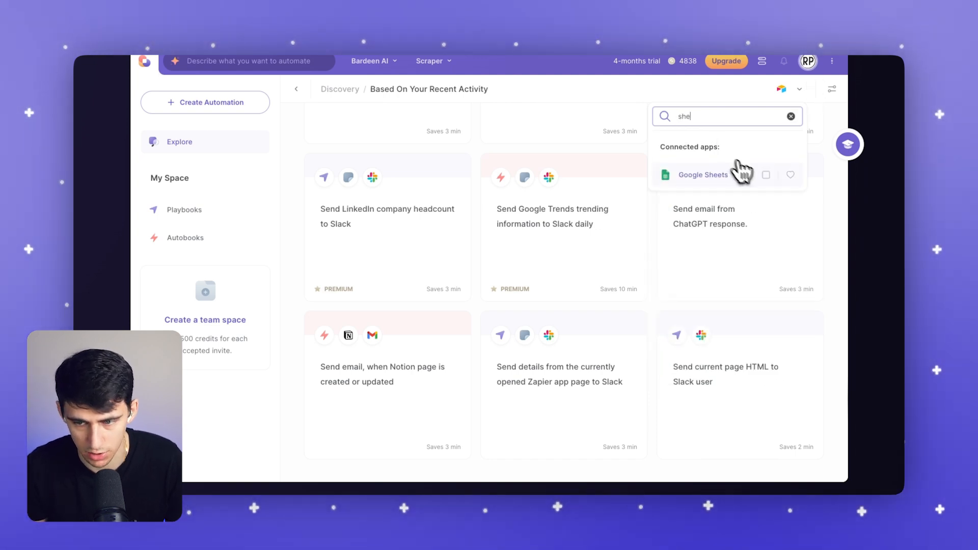
Step: Filter templates to Google Sheets and mark Google Sheets as a favourite app
{"action": "left_click", "coordinate": [748, 174]}
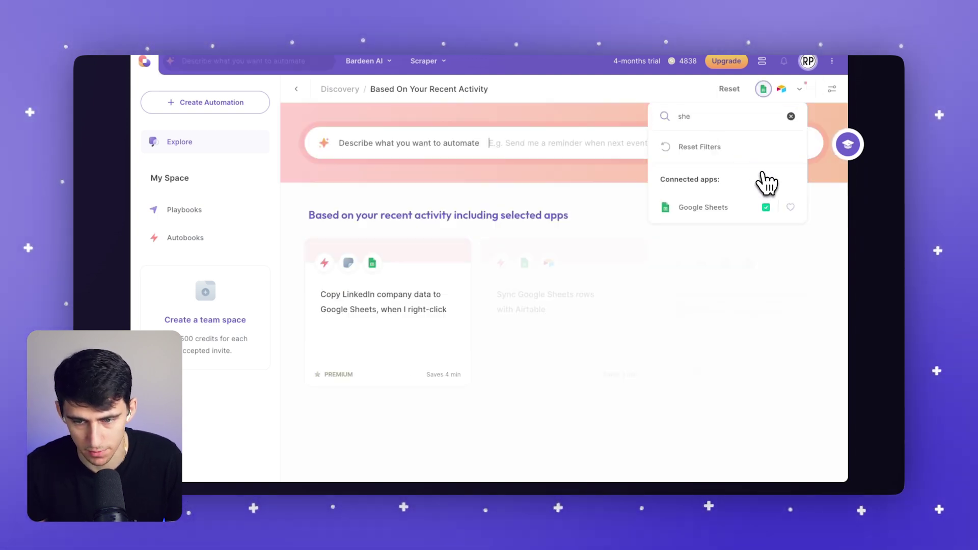
{"action": "left_click", "coordinate": [792, 208]}
{"action": "key", "text": "BackSpace"}
{"action": "key", "text": "BackSpace"}
{"action": "key", "text": "BackSpace"}
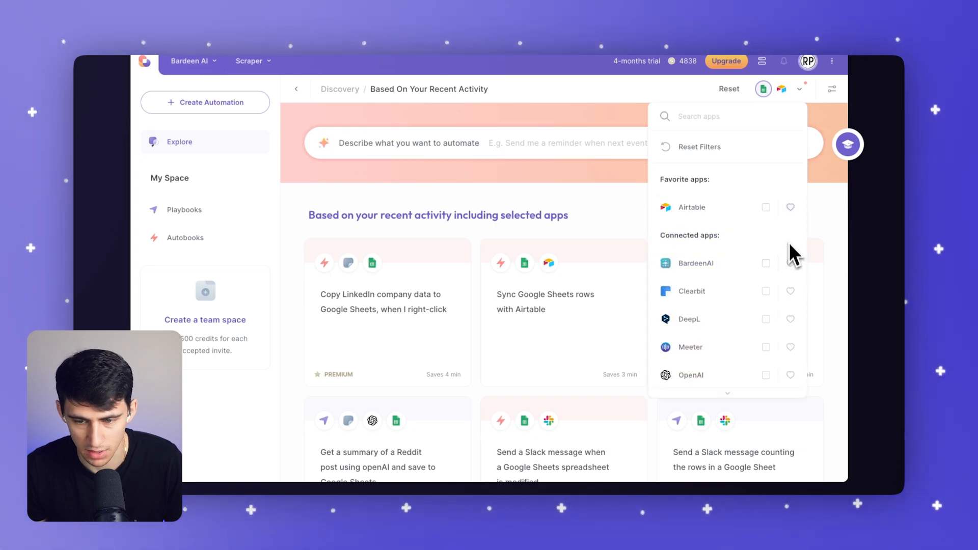
{"action": "scroll", "coordinate": [784, 276], "scroll_direction": "down", "scroll_amount": 3}
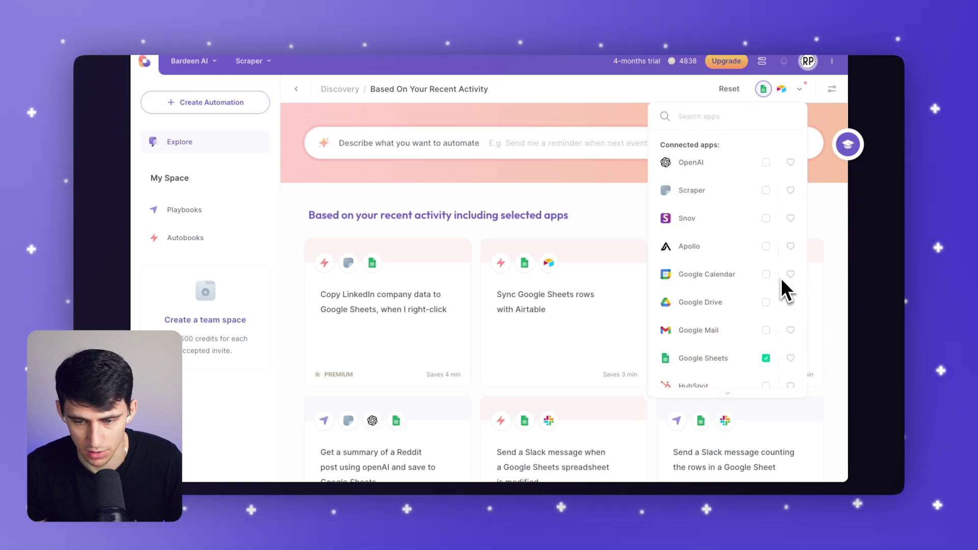
{"action": "left_click", "coordinate": [791, 226]}
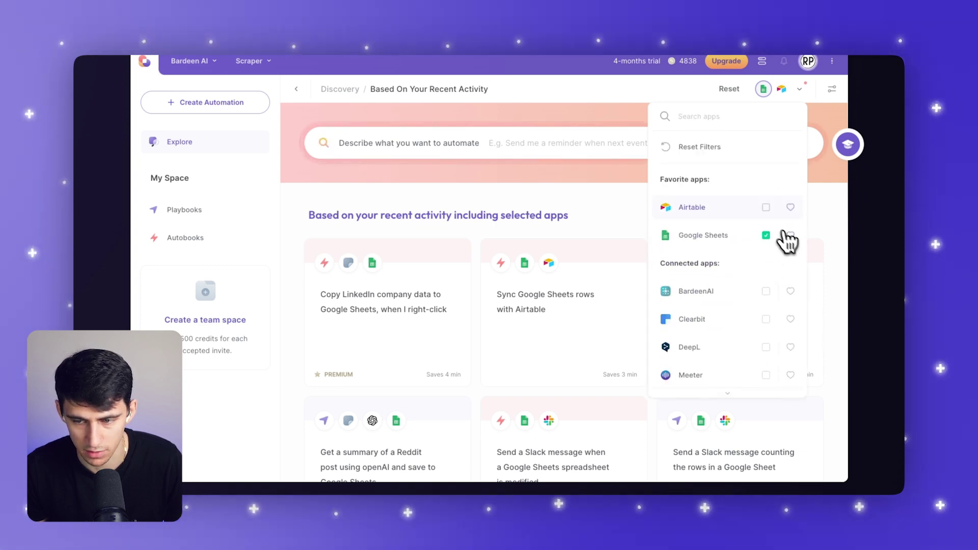
{"action": "left_click", "coordinate": [522, 194]}
{"action": "scroll", "coordinate": [509, 372], "scroll_direction": "down", "scroll_amount": 5}
{"action": "scroll", "coordinate": [497, 360], "scroll_direction": "down", "scroll_amount": 1}
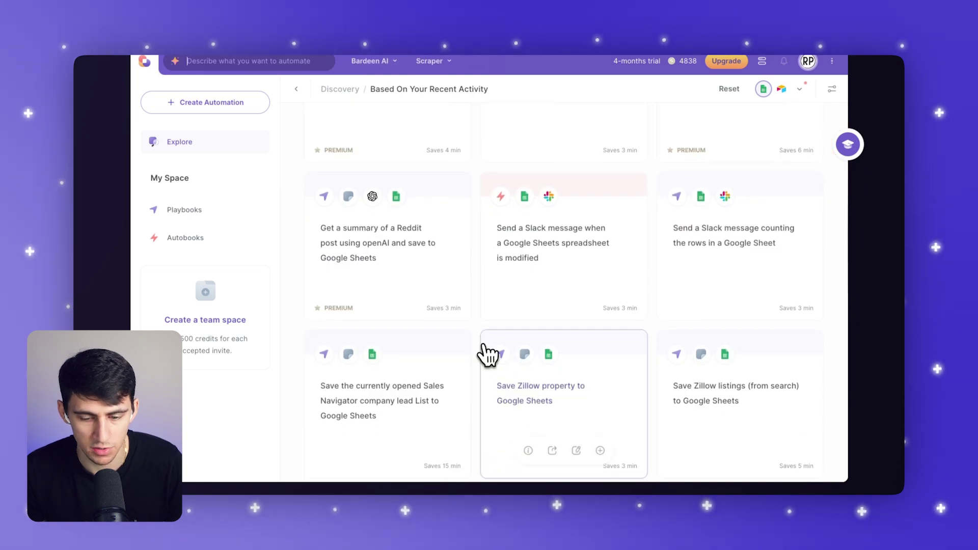
Step: Set the Zillow template to create a 'Property Listing' sheet, save it to My Playbooks and run it on the example listing
{"action": "left_click", "coordinate": [534, 385]}
{"action": "left_click", "coordinate": [352, 251]}
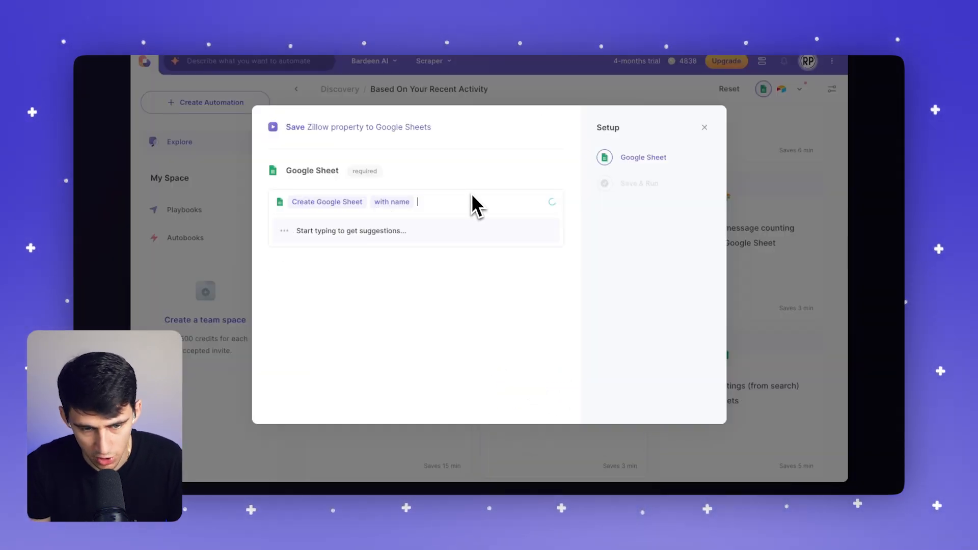
{"action": "type", "text": "Propert"}
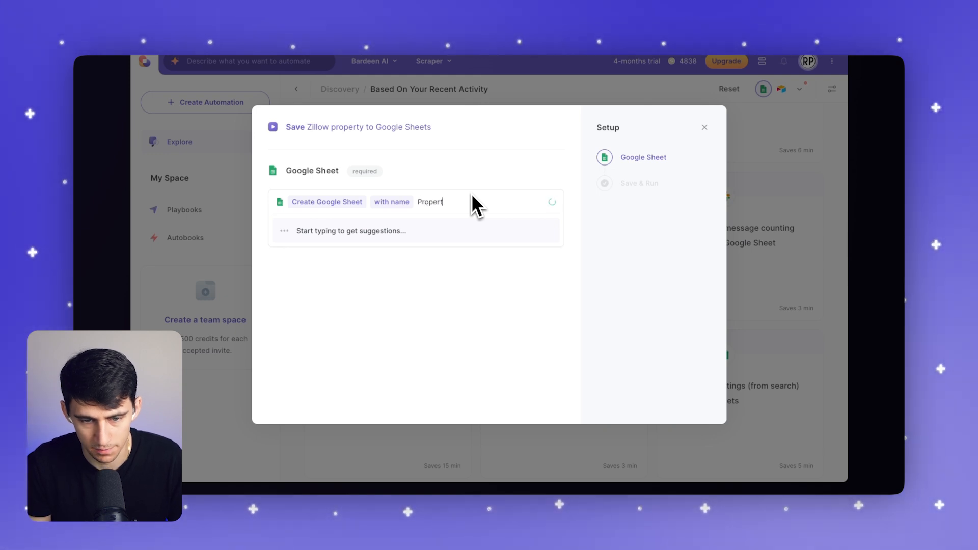
{"action": "key", "text": "Return"}
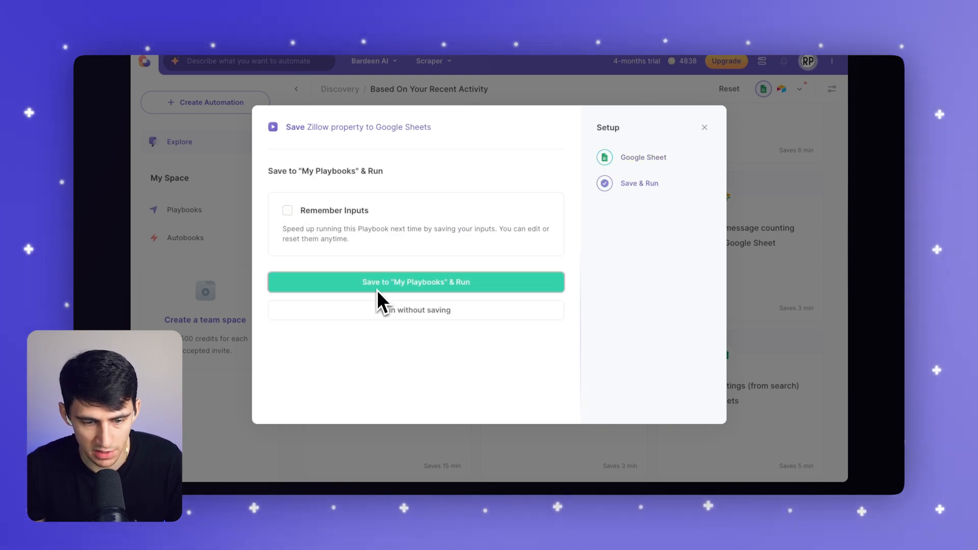
{"action": "left_click", "coordinate": [417, 283]}
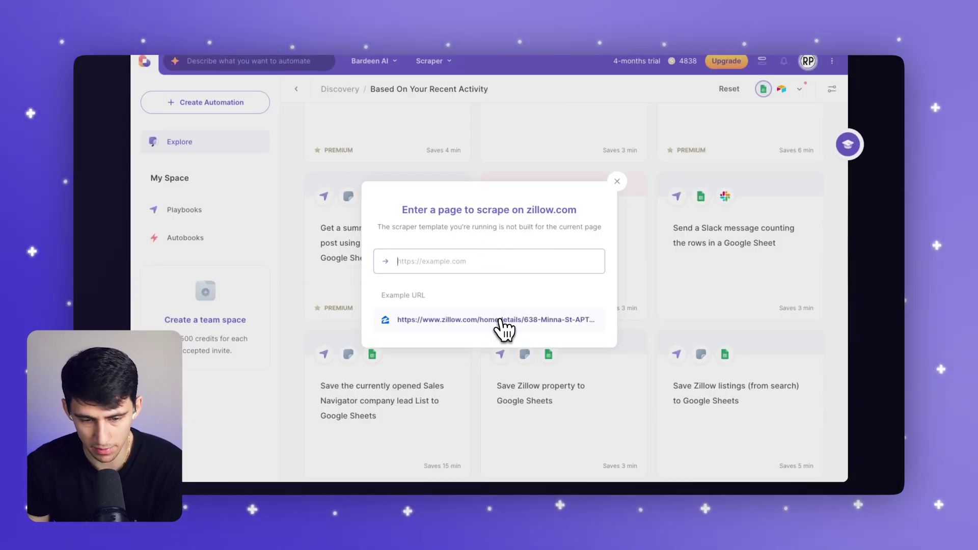
{"action": "left_click", "coordinate": [503, 321]}
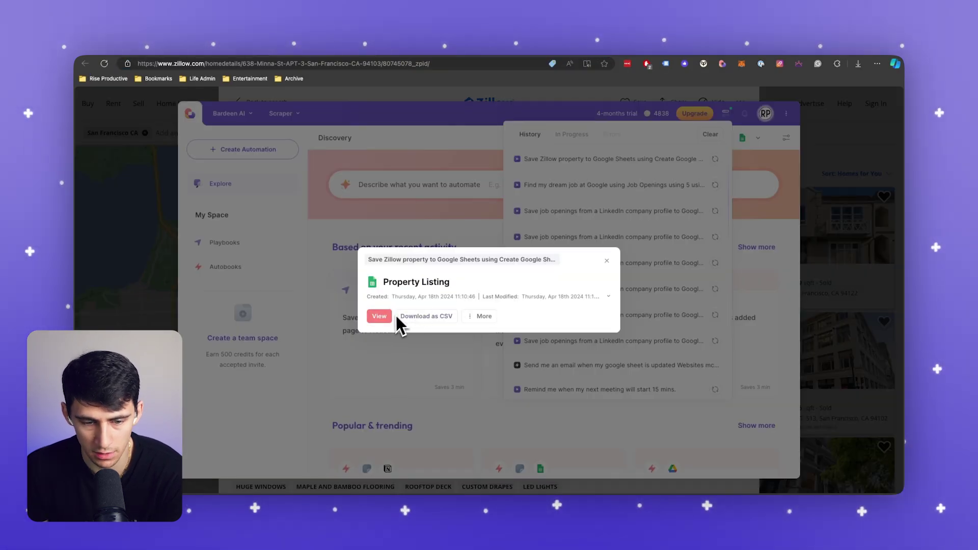
{"action": "left_click", "coordinate": [379, 316]}
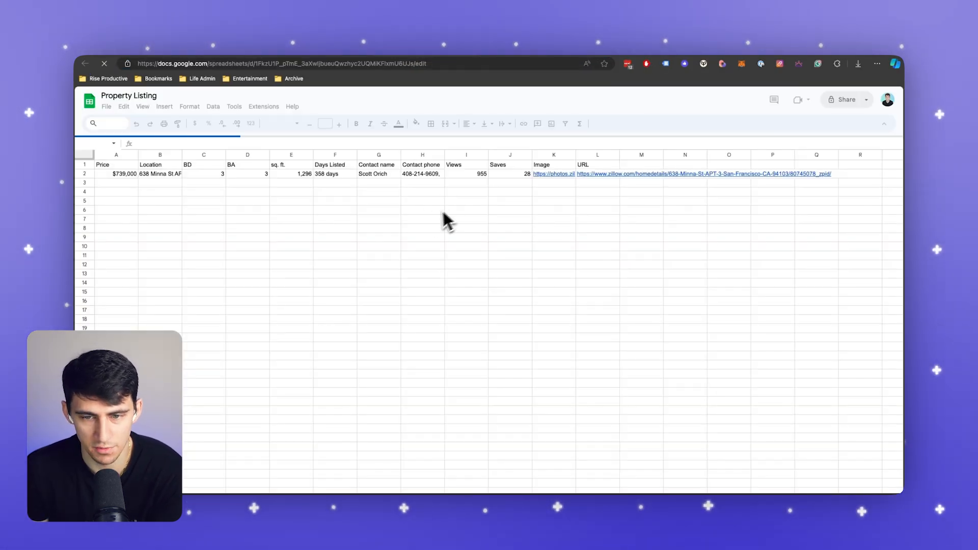
{"action": "left_click", "coordinate": [466, 207]}
{"action": "left_click", "coordinate": [340, 184]}
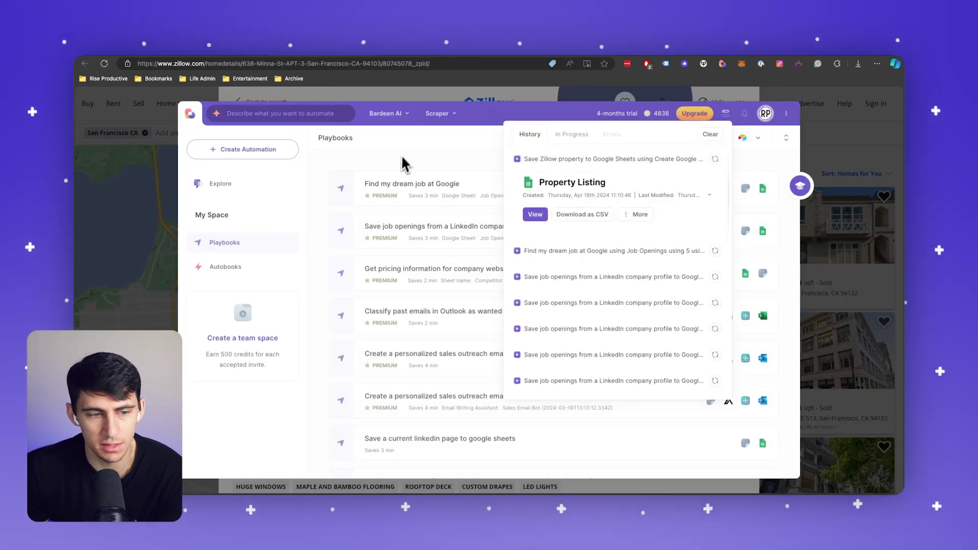
Step: Run the saved Zillow playbook into the Property Listing sheet with Remember Inputs ticked, adding a second listing
{"action": "left_click", "coordinate": [400, 164]}
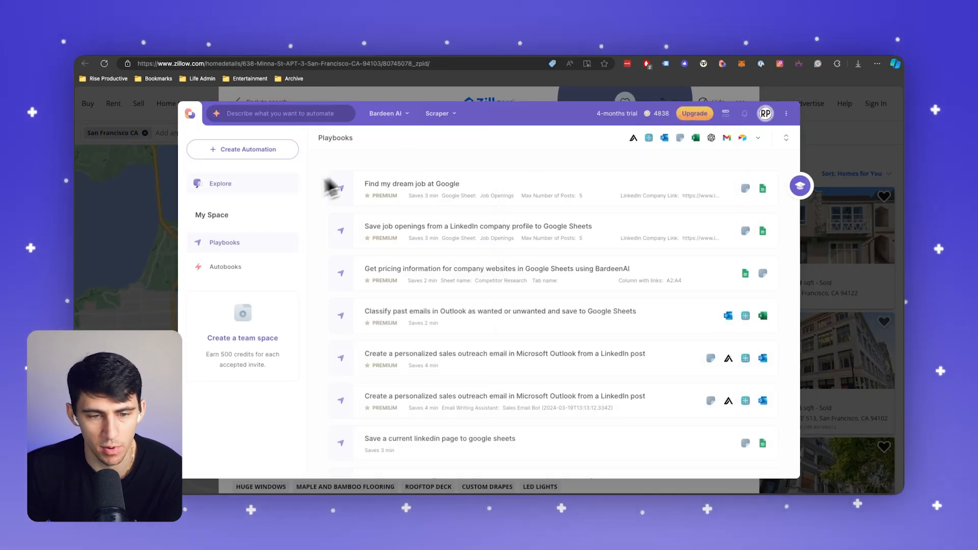
{"action": "left_click", "coordinate": [470, 197]}
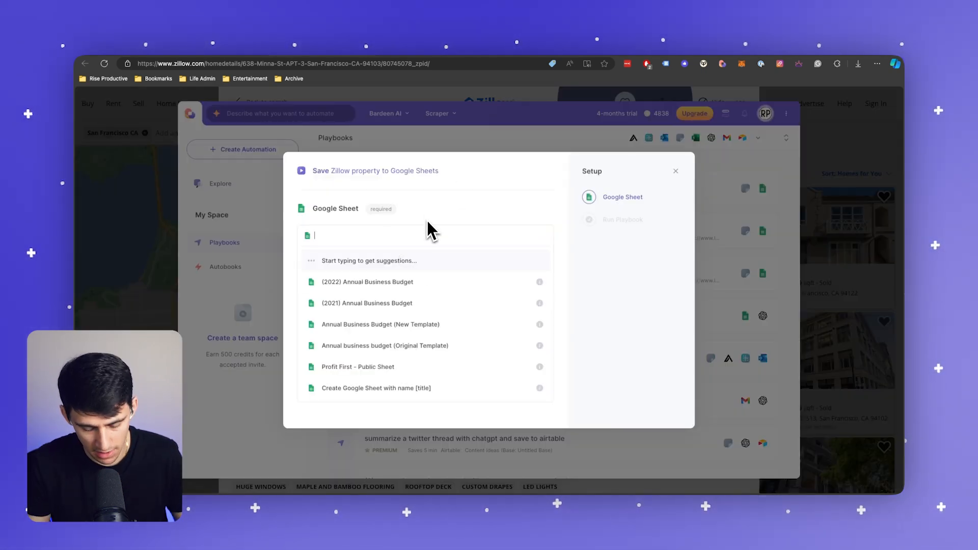
{"action": "type", "text": "Property Listing"}
{"action": "key", "text": "Return"}
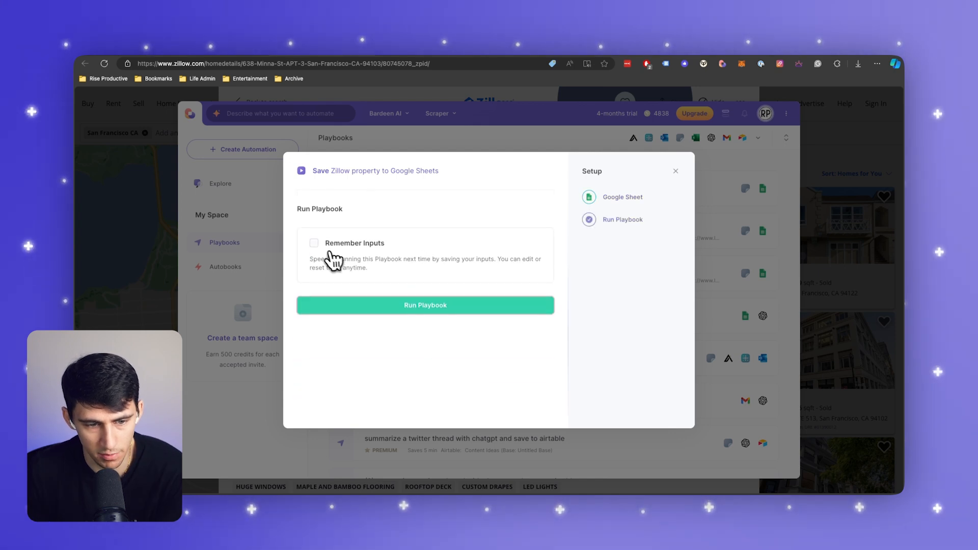
{"action": "left_click", "coordinate": [315, 243]}
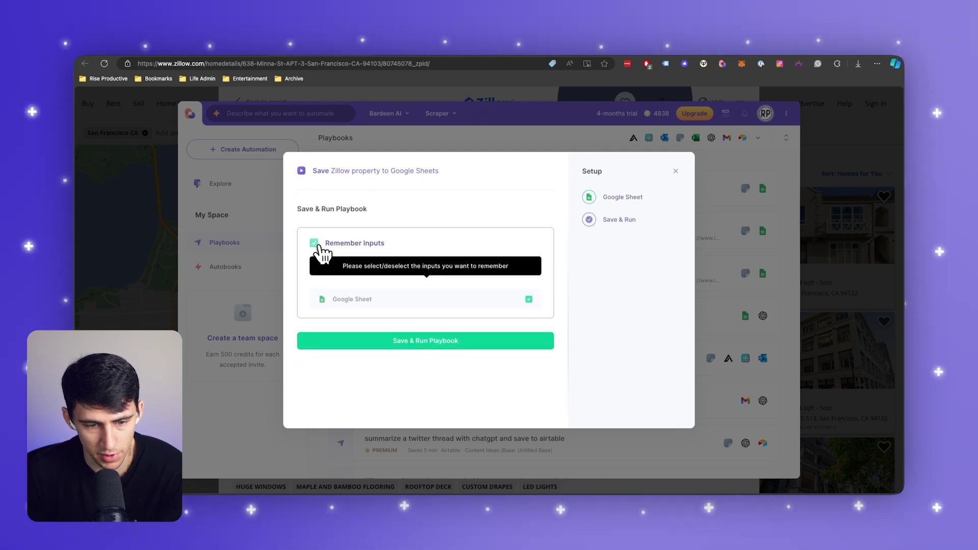
{"action": "left_click", "coordinate": [405, 343]}
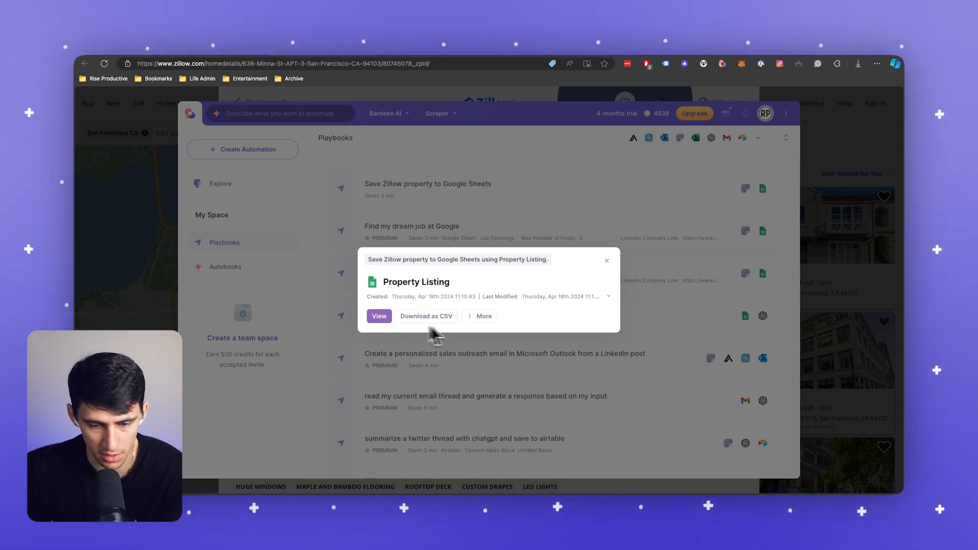
{"action": "left_click", "coordinate": [483, 317]}
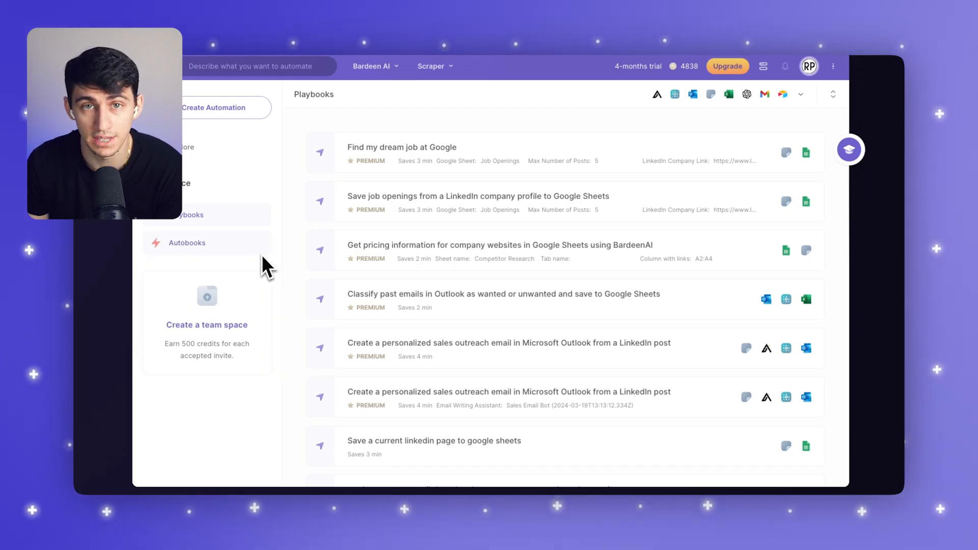
{"action": "left_click", "coordinate": [217, 337]}
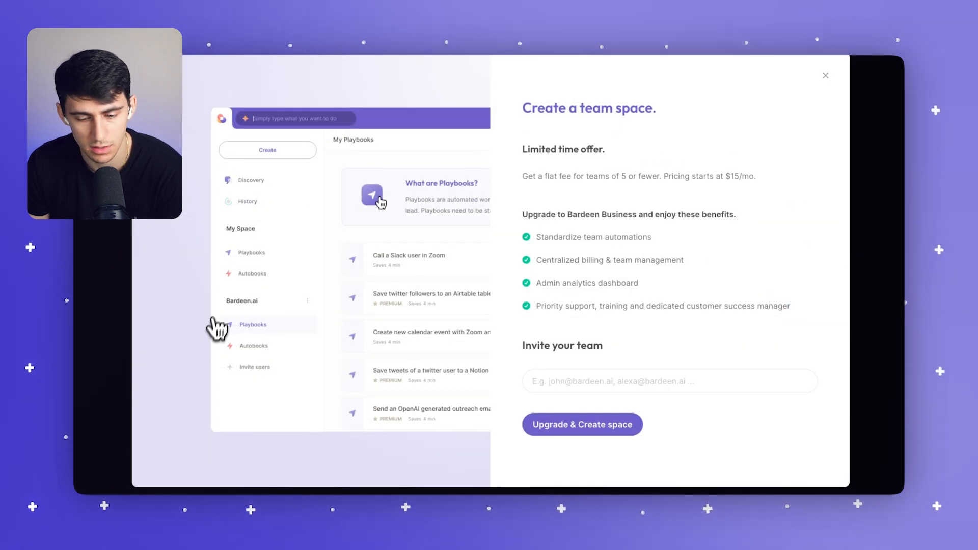
{"action": "left_click", "coordinate": [622, 381]}
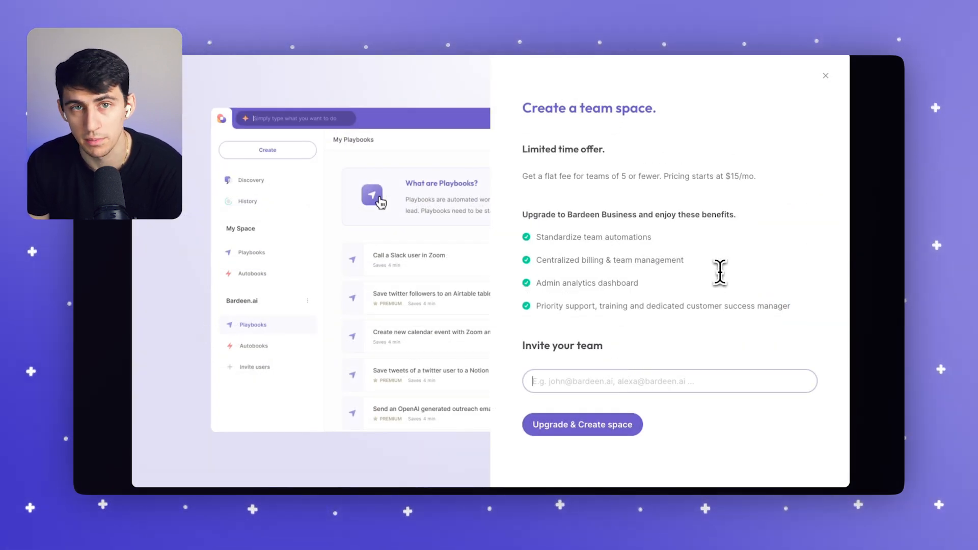
{"action": "left_click", "coordinate": [826, 74]}
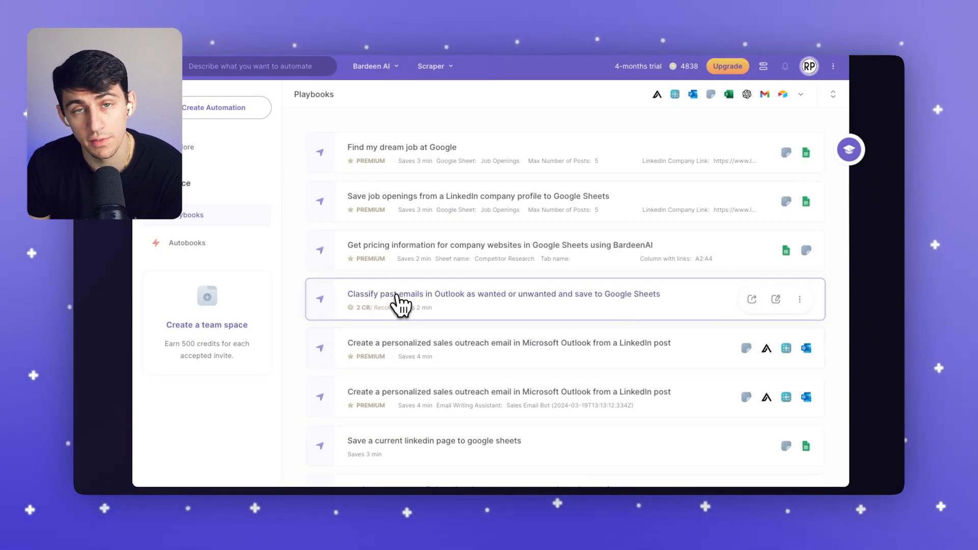